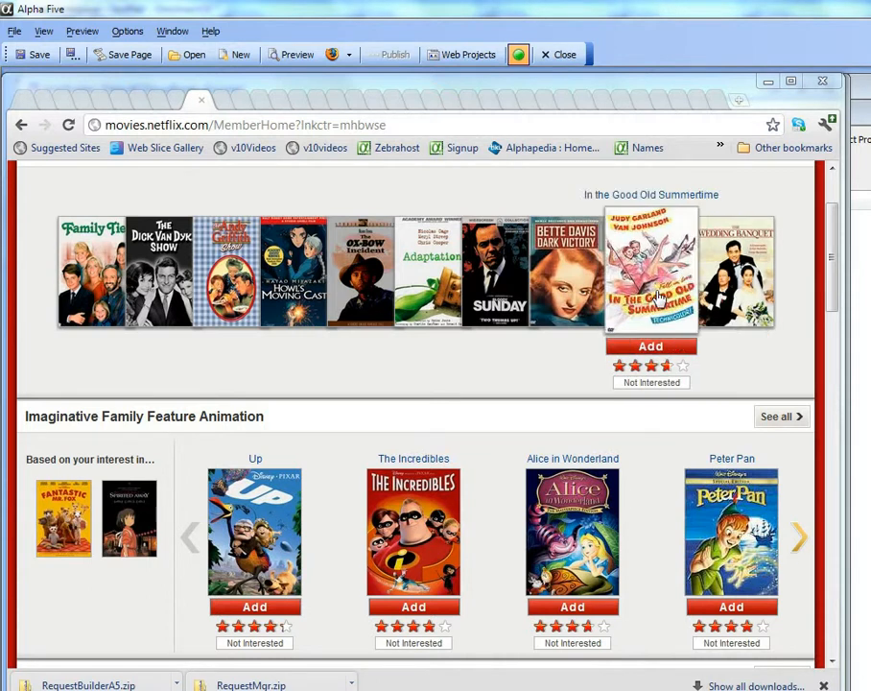
# Examine how the Netflix DVD browsing page arranges movie covers in several columns under category headings.
pyautogui.moveTo(831, 315); pyautogui.dragTo(838, 261)
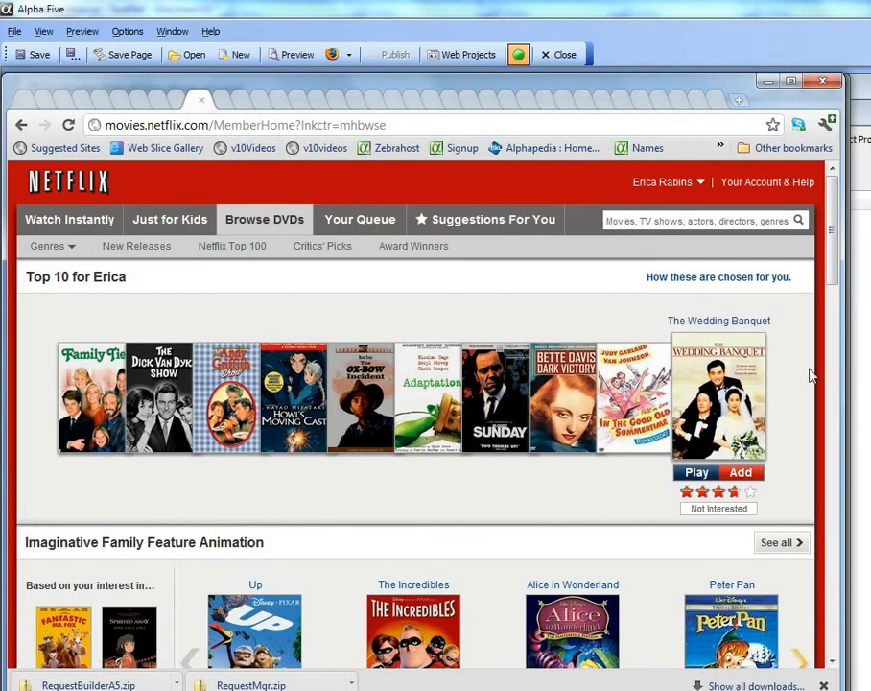
pyautogui.moveTo(837, 273); pyautogui.dragTo(837, 354)
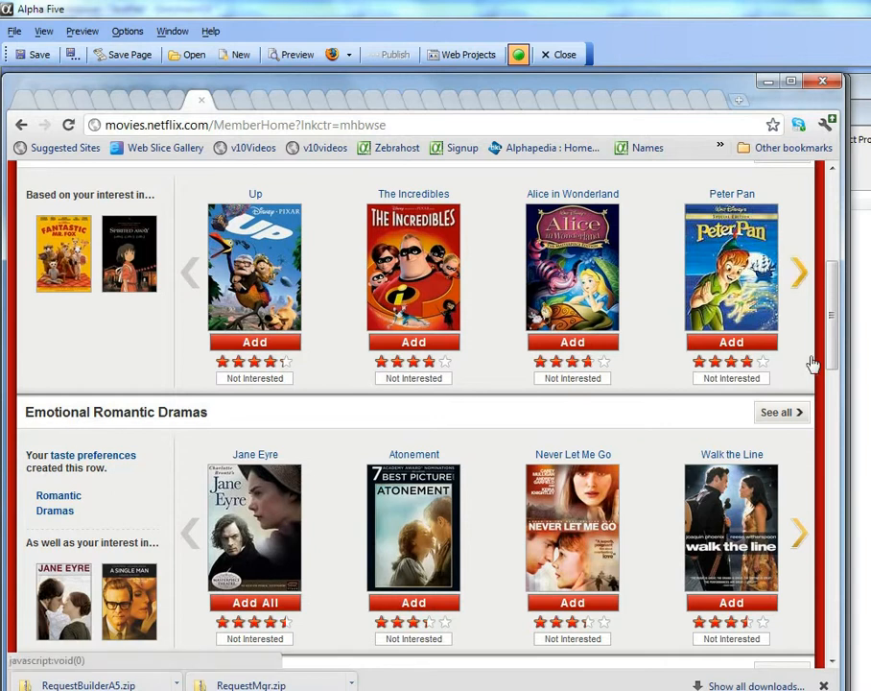
pyautogui.scroll(4, 812, 363)
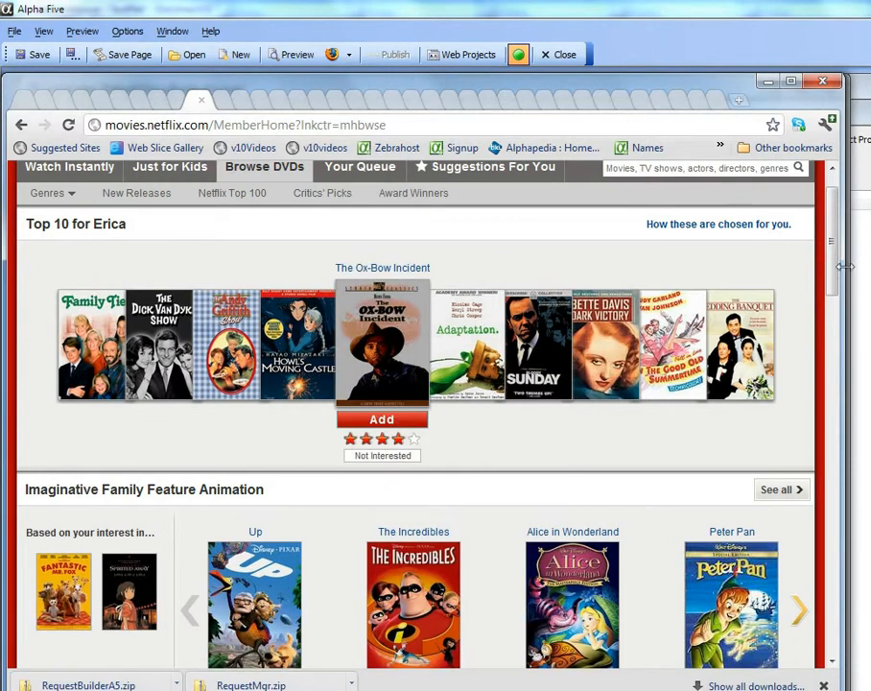
pyautogui.moveTo(836, 282)
pyautogui.mouseDown()
pyautogui.moveTo(832, 309)
pyautogui.moveTo(832, 296)
pyautogui.mouseUp()
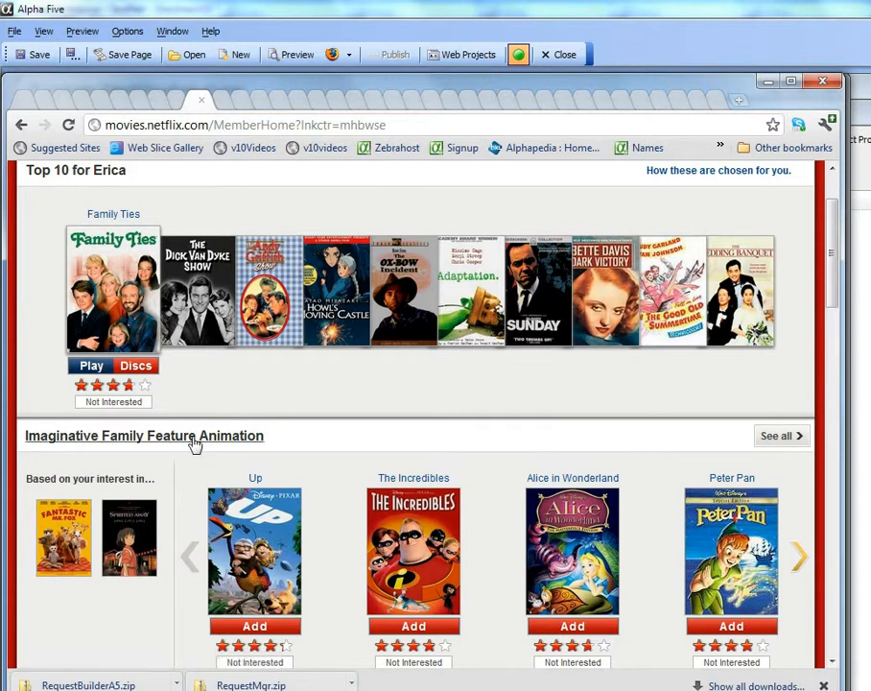
pyautogui.moveTo(841, 276); pyautogui.dragTo(831, 306)
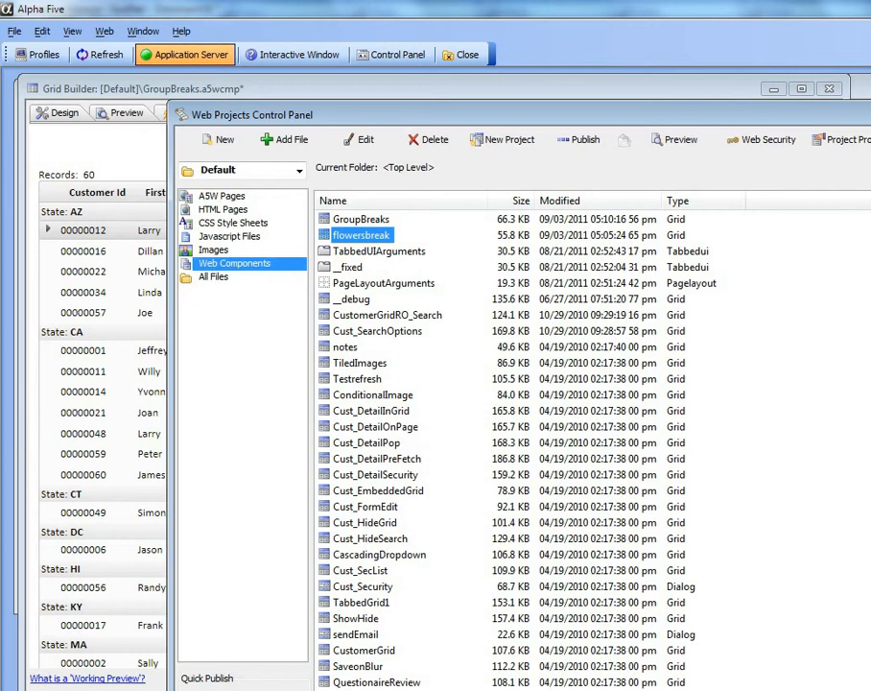
# Create a new Grid web component from the Read-only Grid (DBF) system template.
pyautogui.click(224, 140)
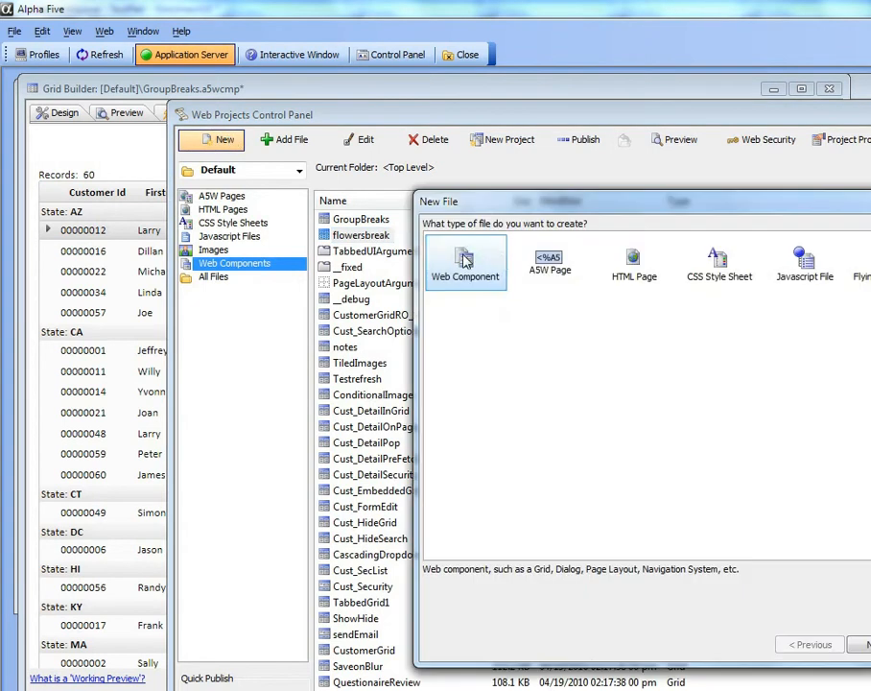
pyautogui.doubleClick(466, 261)
pyautogui.moveTo(508, 153); pyautogui.dragTo(226, 133)
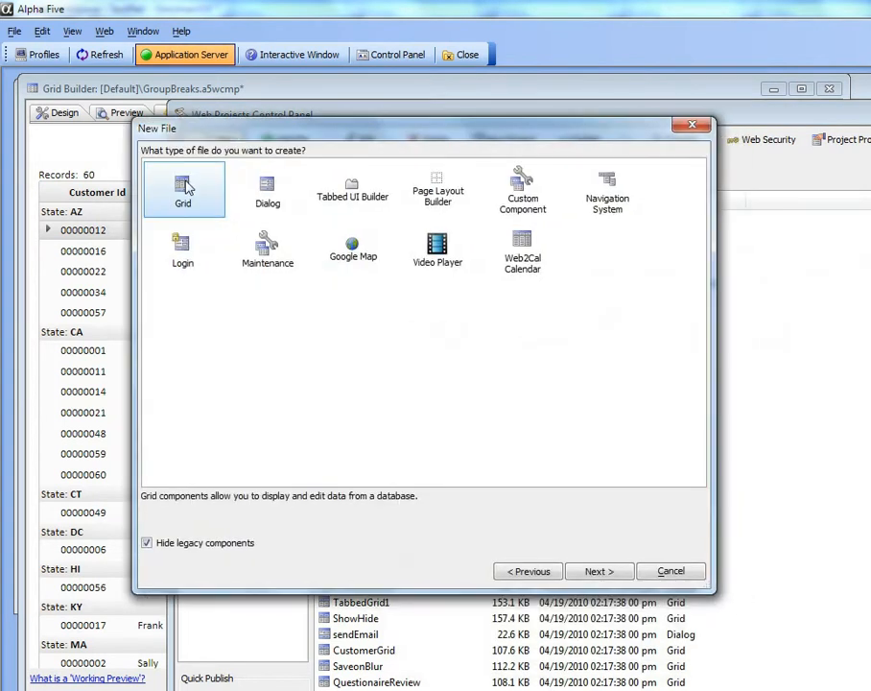
pyautogui.doubleClick(187, 187)
pyautogui.moveTo(497, 186); pyautogui.dragTo(229, 134)
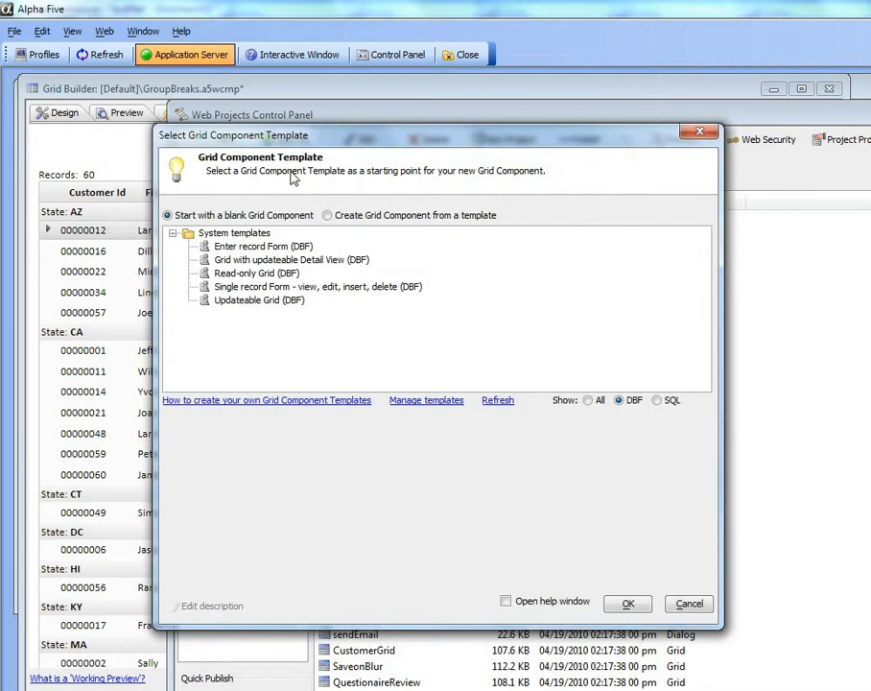
pyautogui.click(211, 273)
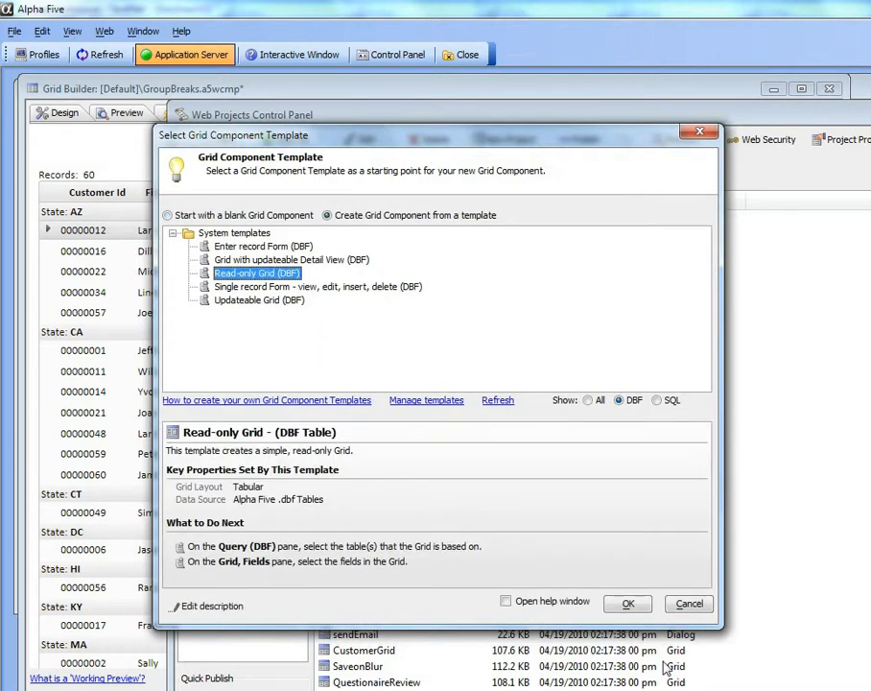
pyautogui.click(629, 603)
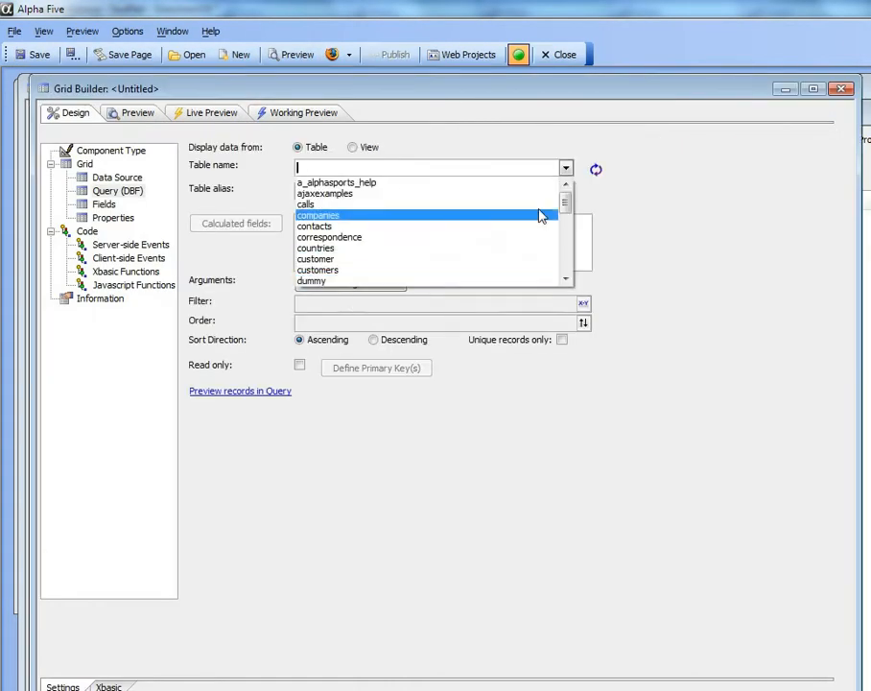
# Base the grid's query on the flowers table and add the Keywords and Picture fields to the grid.
pyautogui.moveTo(567, 212)
pyautogui.mouseDown()
pyautogui.moveTo(567, 238)
pyautogui.moveTo(567, 230)
pyautogui.mouseUp()
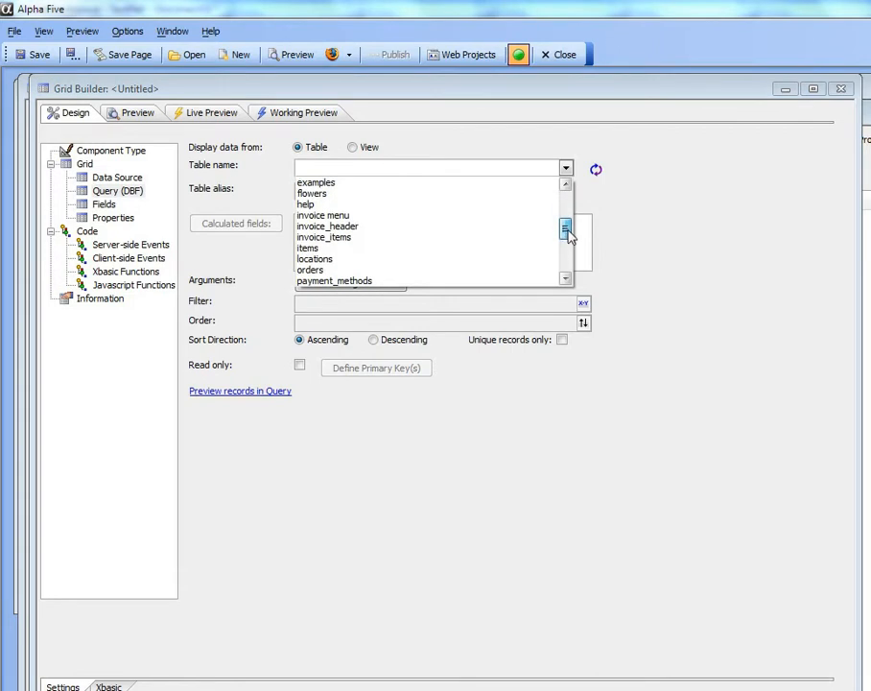
pyautogui.click(337, 194)
pyautogui.click(103, 203)
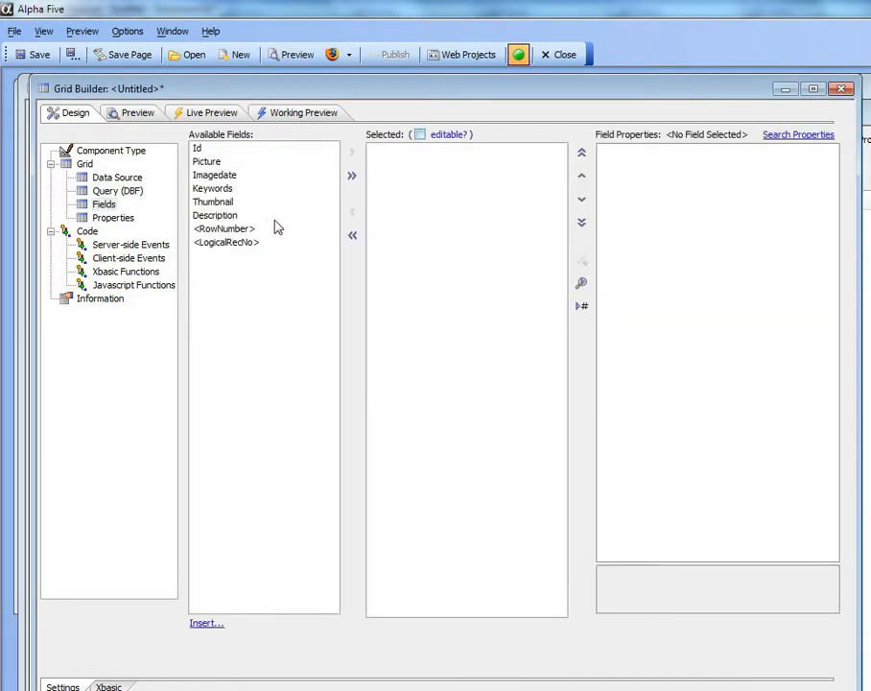
pyautogui.doubleClick(223, 188)
pyautogui.click(206, 163)
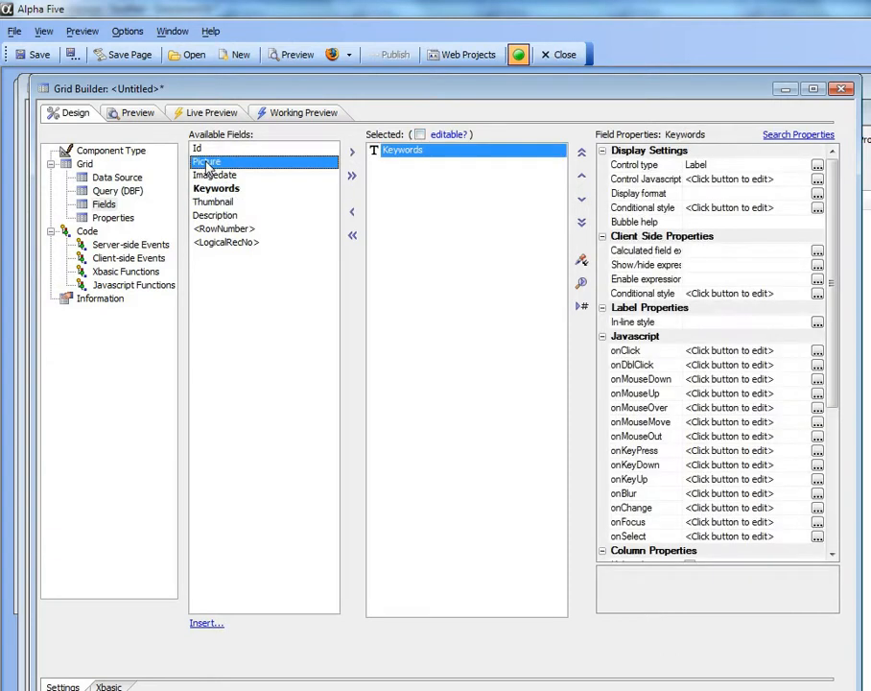
pyautogui.doubleClick(207, 163)
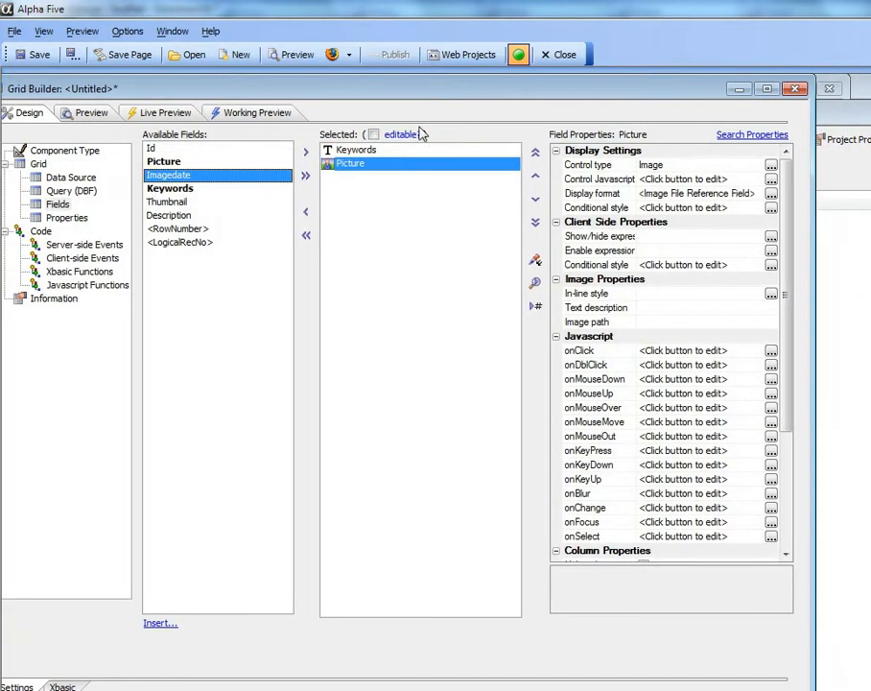
# Set the Picture field's in-line style to "width: 1in; height: 1in;" and check the grid in the working preview.
pyautogui.click(589, 295)
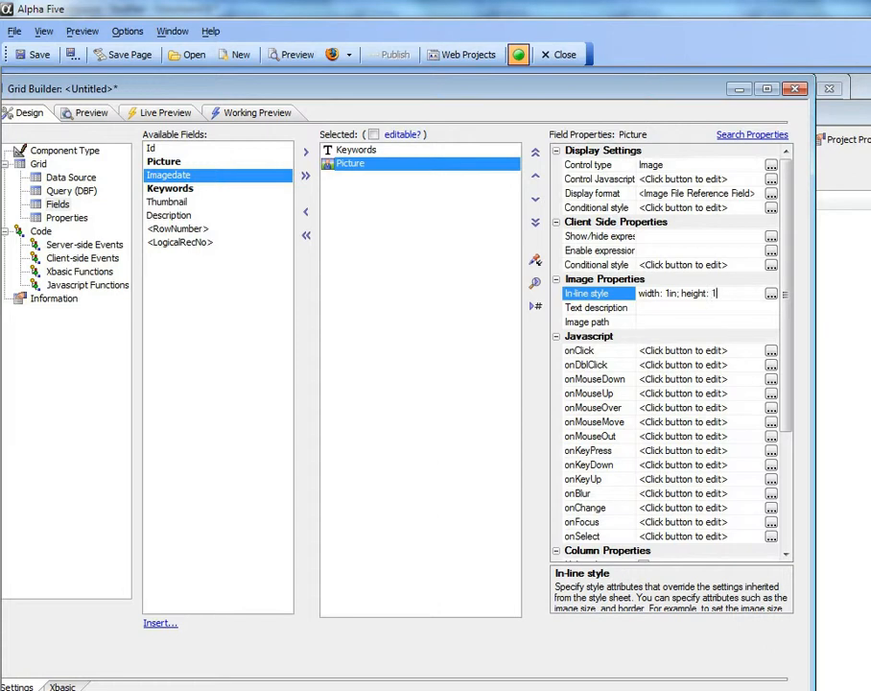
pyautogui.click(580, 307)
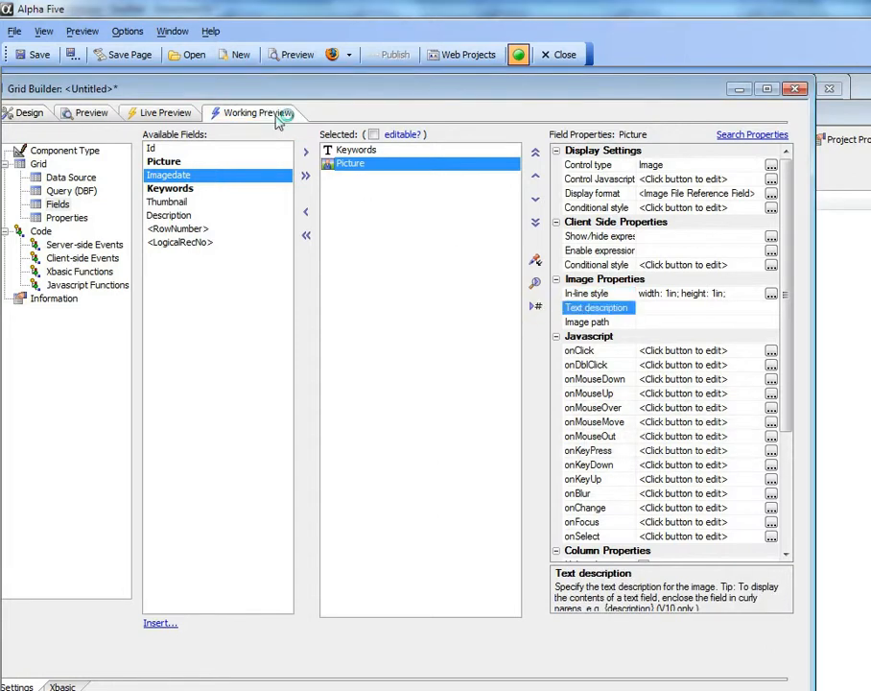
pyautogui.click(288, 117)
pyautogui.moveTo(242, 93); pyautogui.dragTo(348, 94)
# Change the grid layout in the component design to Form (Columnar).
pyautogui.click(127, 113)
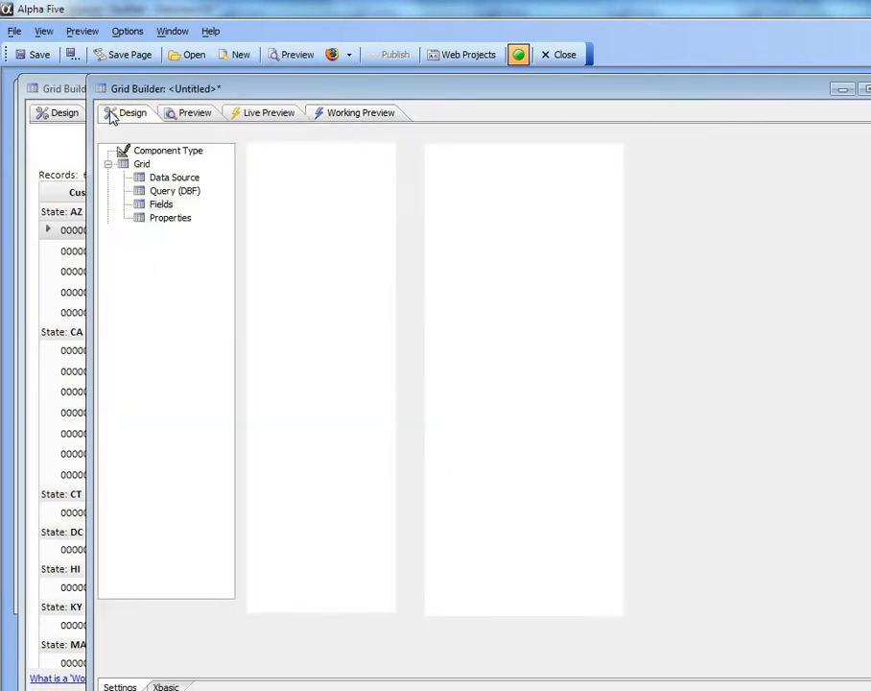
pyautogui.click(186, 154)
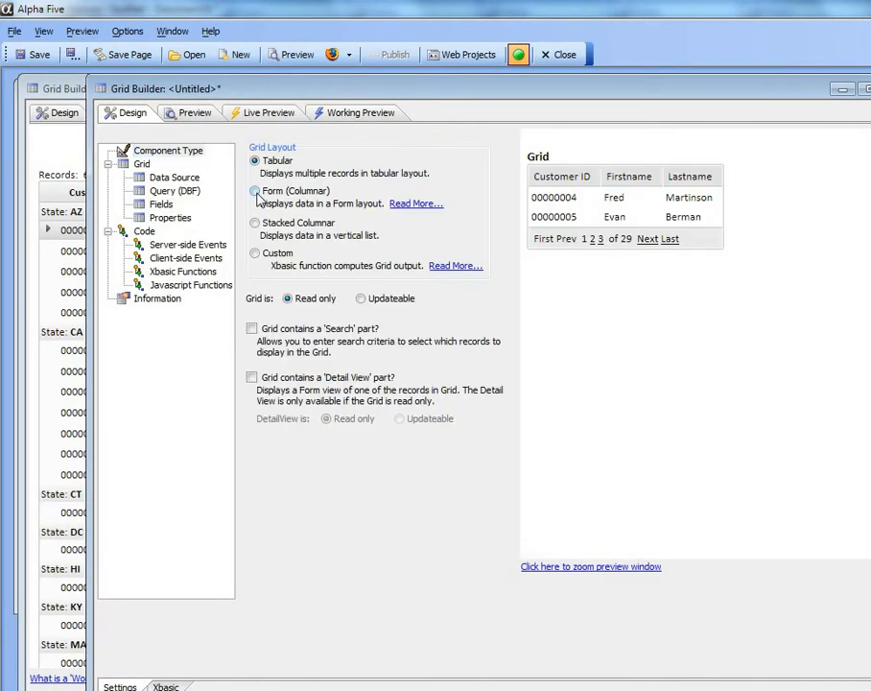
pyautogui.click(255, 191)
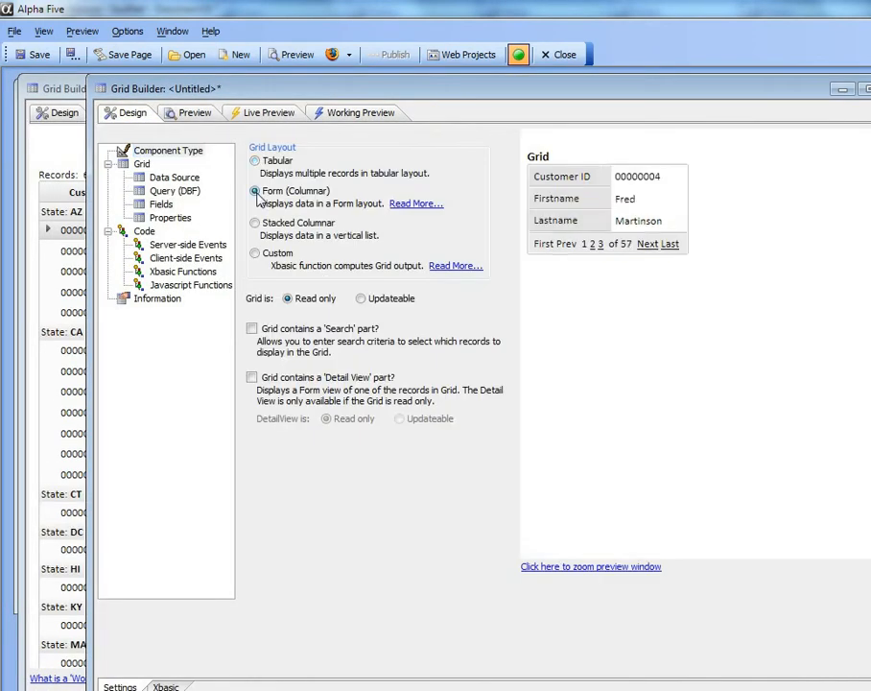
# Set the grid's repeating columns to 4 and its rows of data to 50.
pyautogui.click(179, 220)
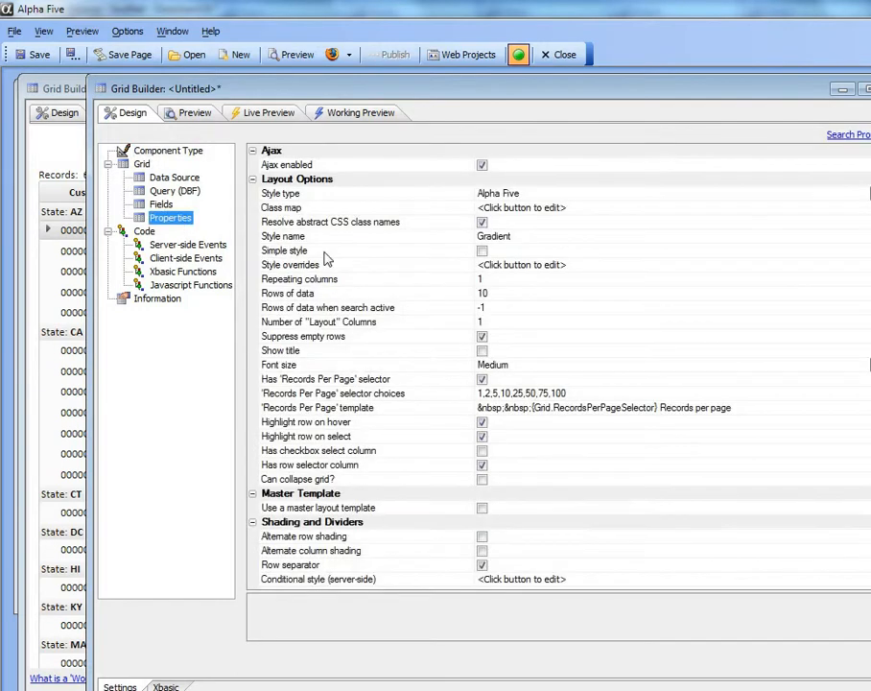
pyautogui.click(403, 279)
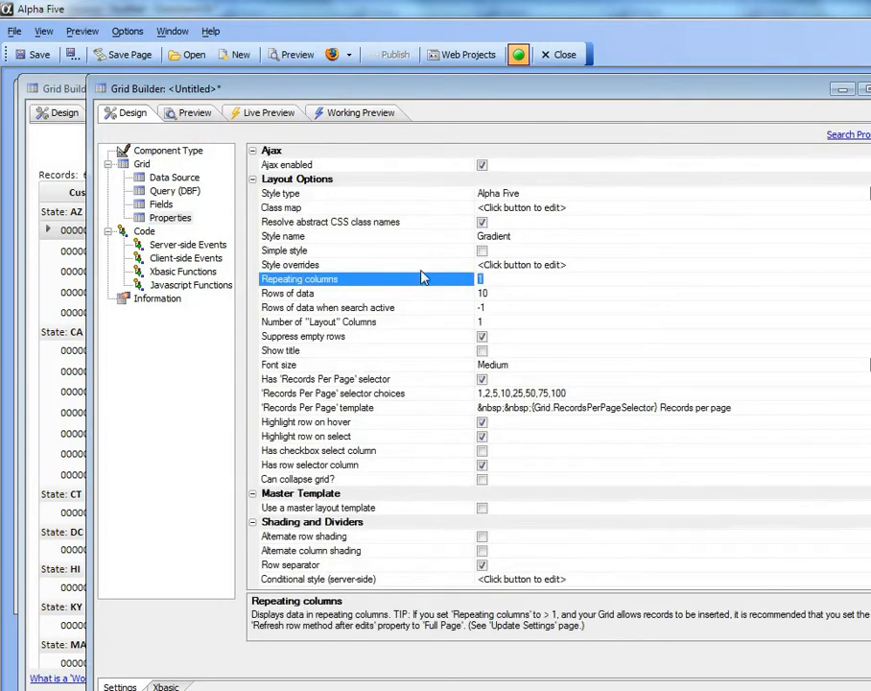
pyautogui.write('4')
pyautogui.click(403, 294)
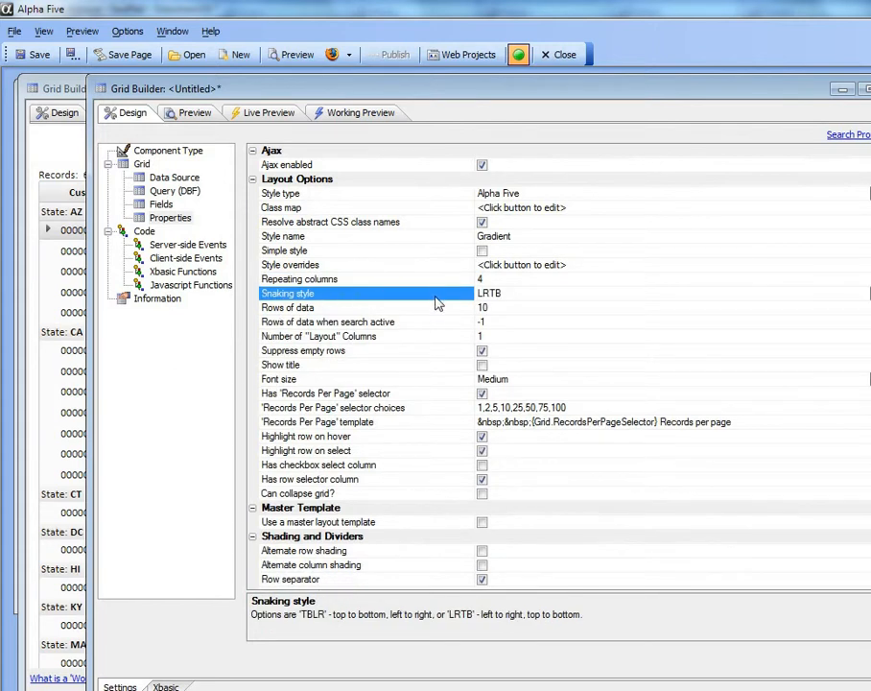
pyautogui.click(419, 308)
pyautogui.click(519, 308)
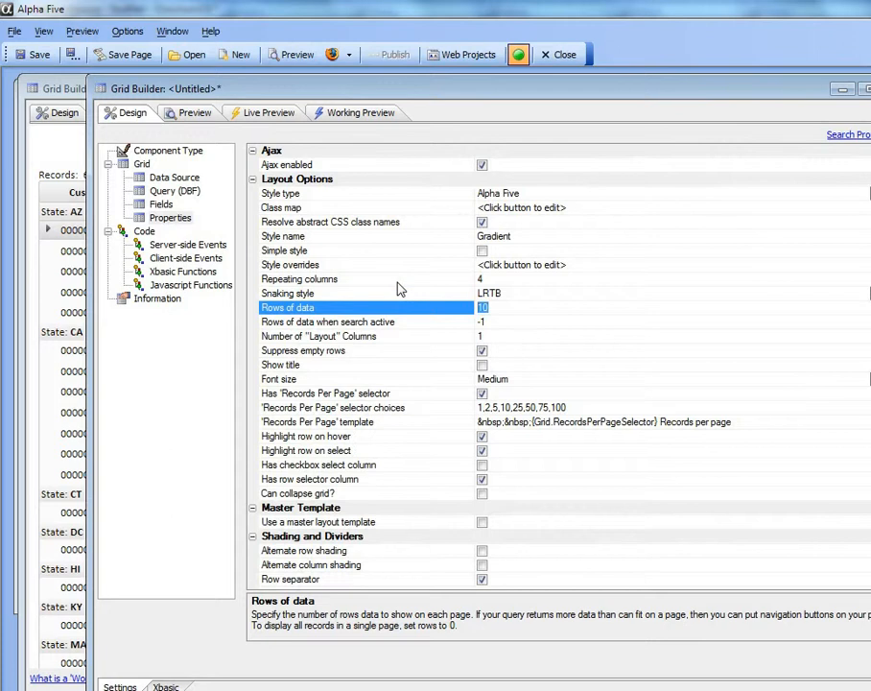
pyautogui.write('50')
pyautogui.click(399, 323)
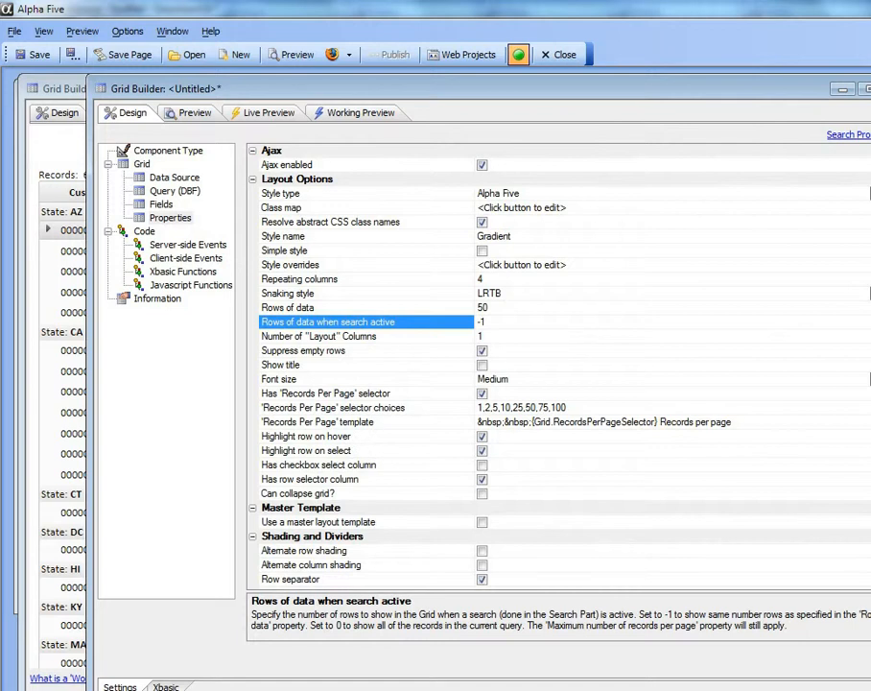
# Turn off the grid's row labels and check the result in the working preview.
pyautogui.scroll(-6, 557, 365)
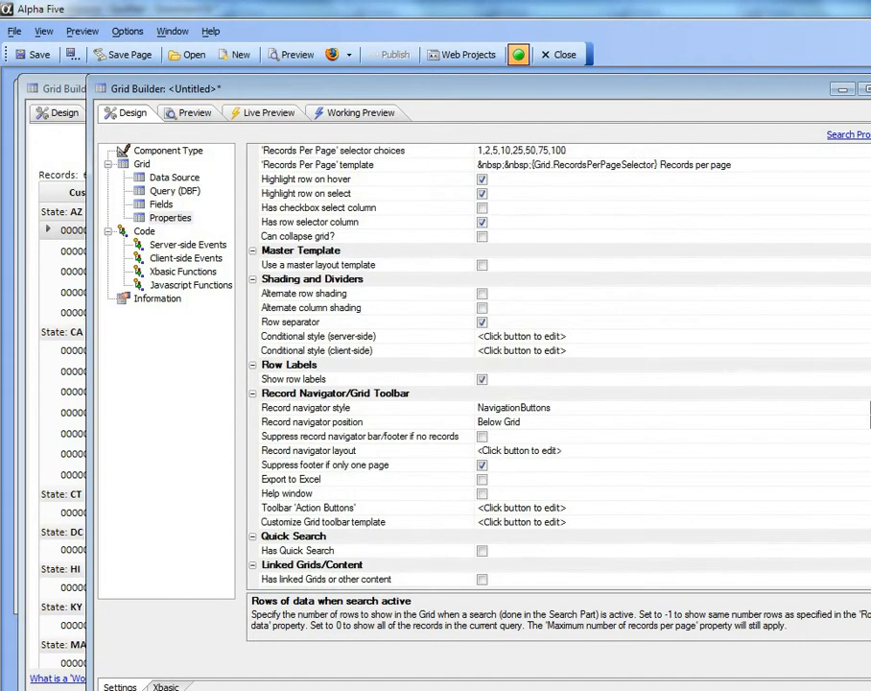
pyautogui.click(482, 364)
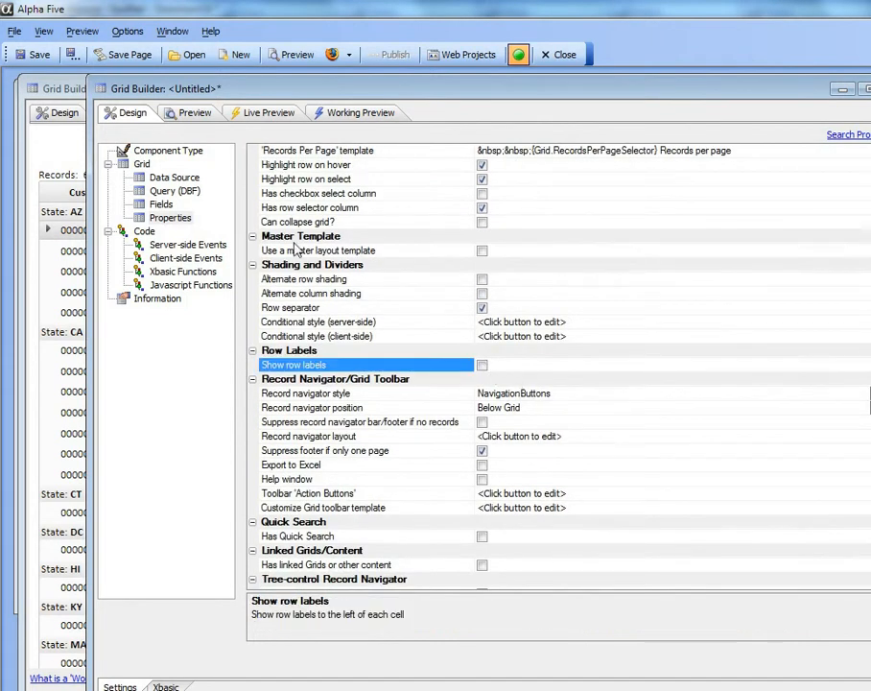
pyautogui.click(348, 117)
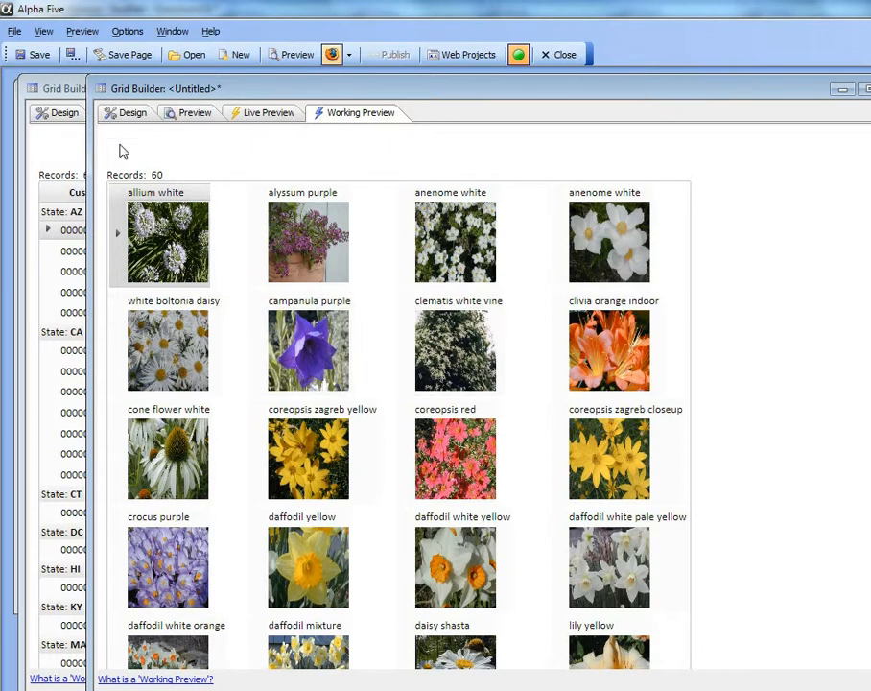
# Define the calculated field breakfield = left(keywords,1) in the grid's query and add Breakfield to the selected grid fields.
pyautogui.click(115, 114)
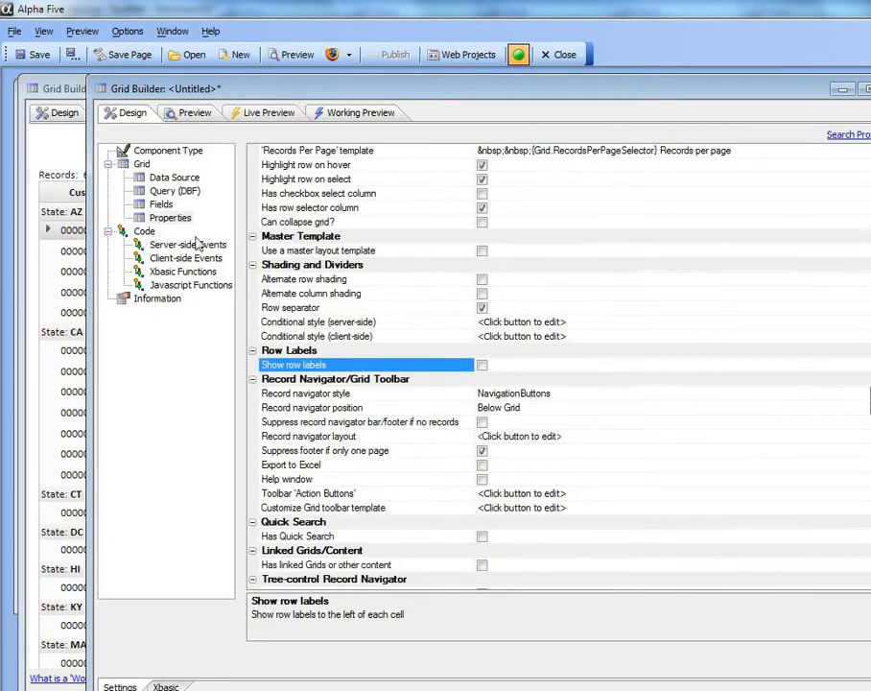
pyautogui.click(180, 192)
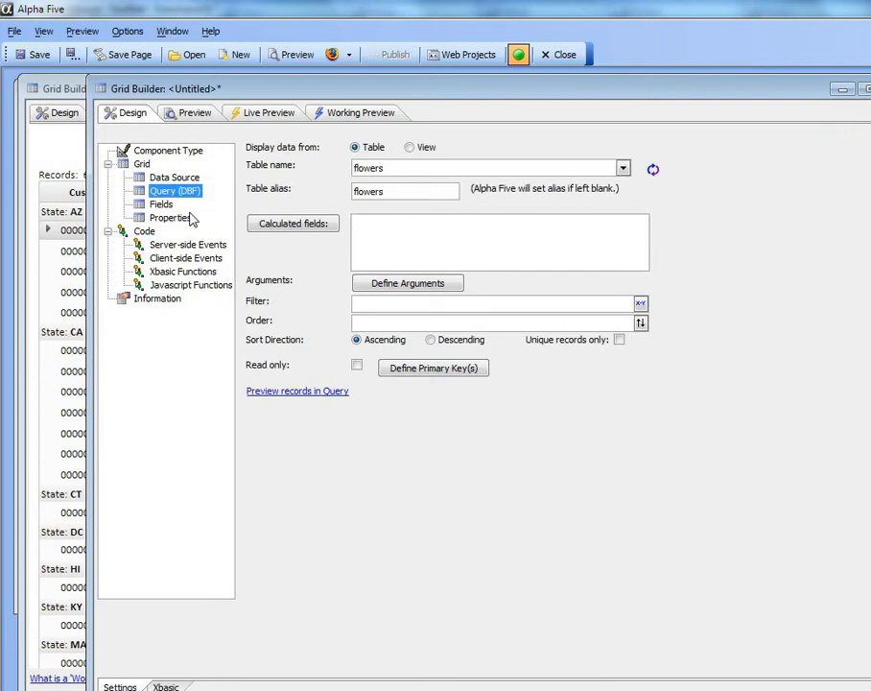
pyautogui.click(294, 227)
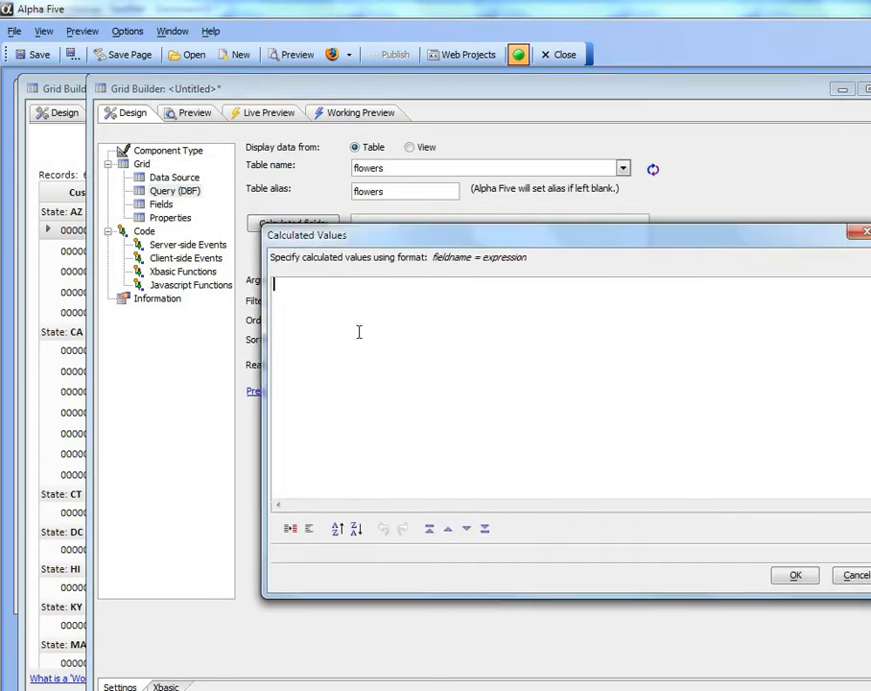
pyautogui.write('breakfield = l')
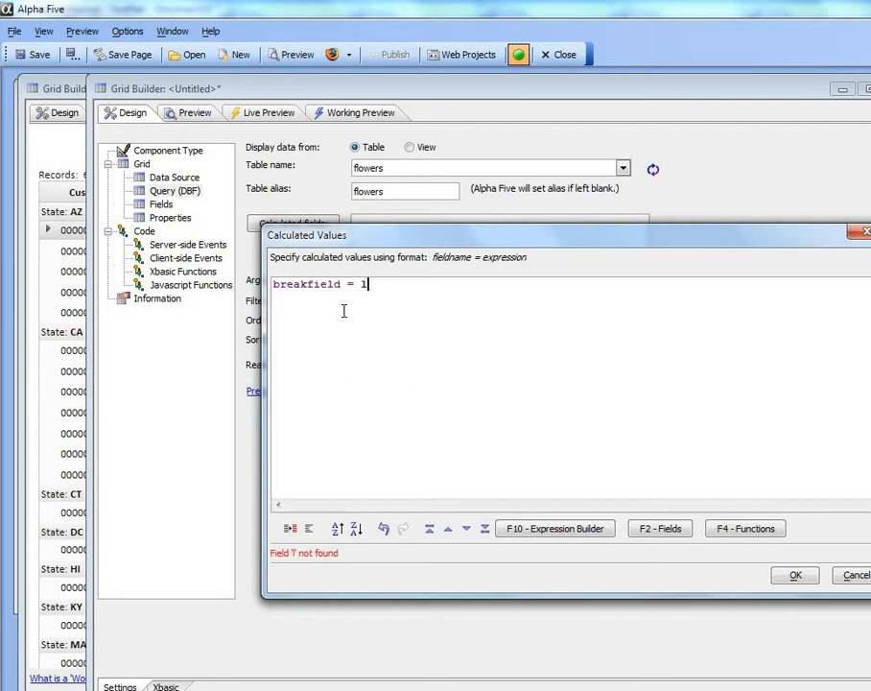
pyautogui.write('eft( keywords ,1)')
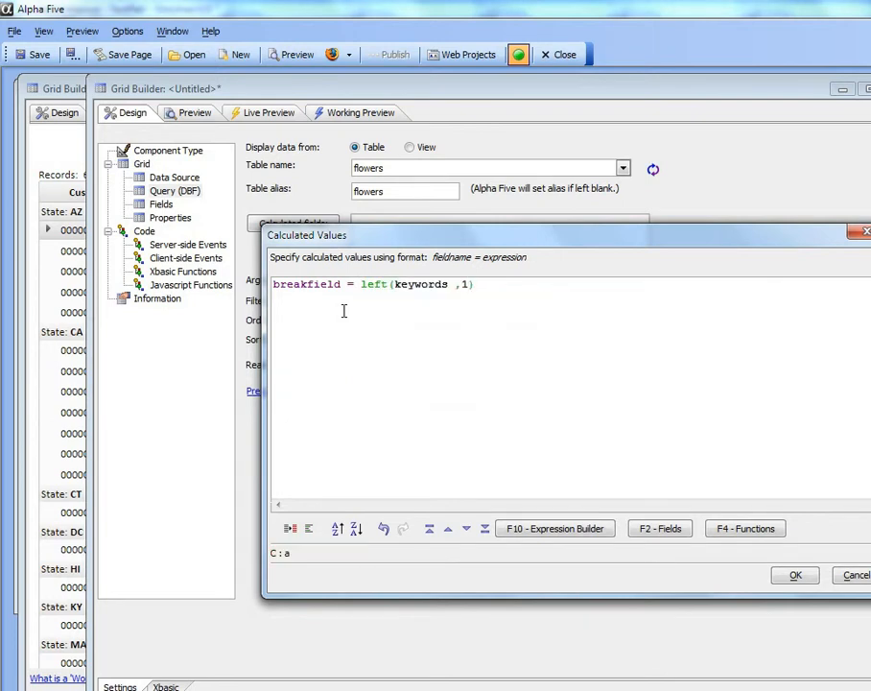
pyautogui.click(796, 575)
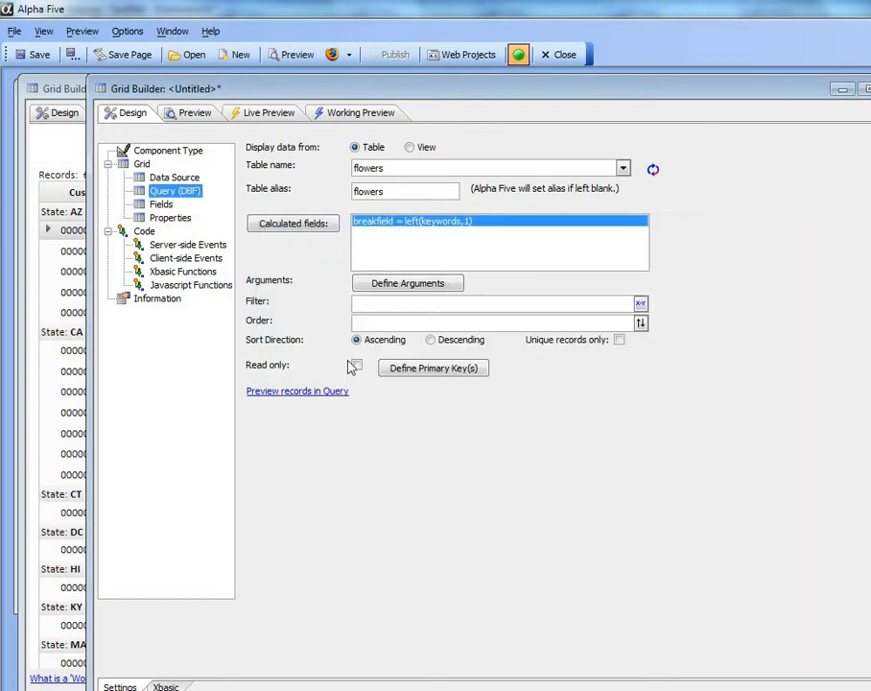
pyautogui.click(161, 204)
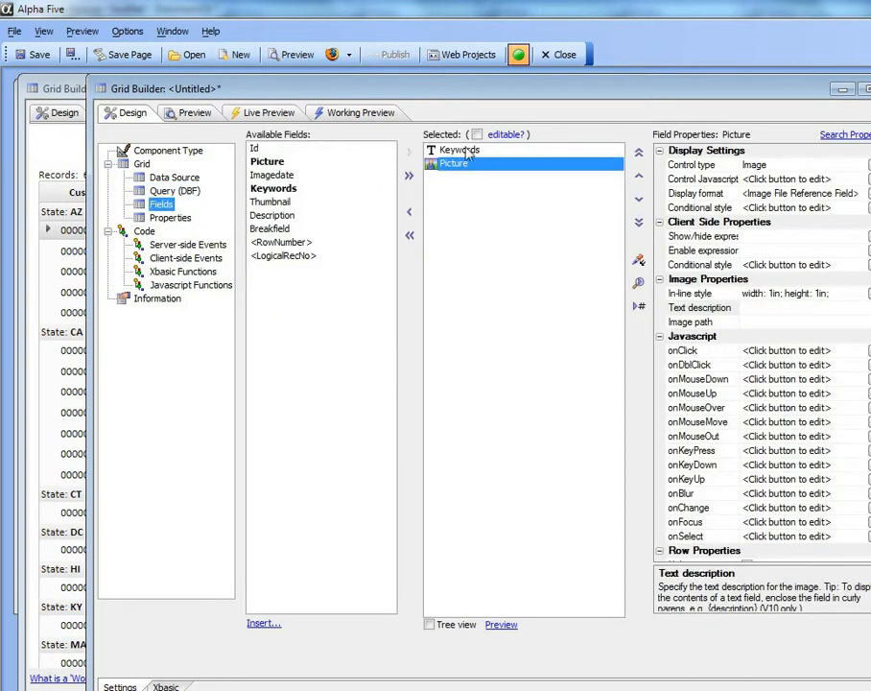
pyautogui.doubleClick(275, 231)
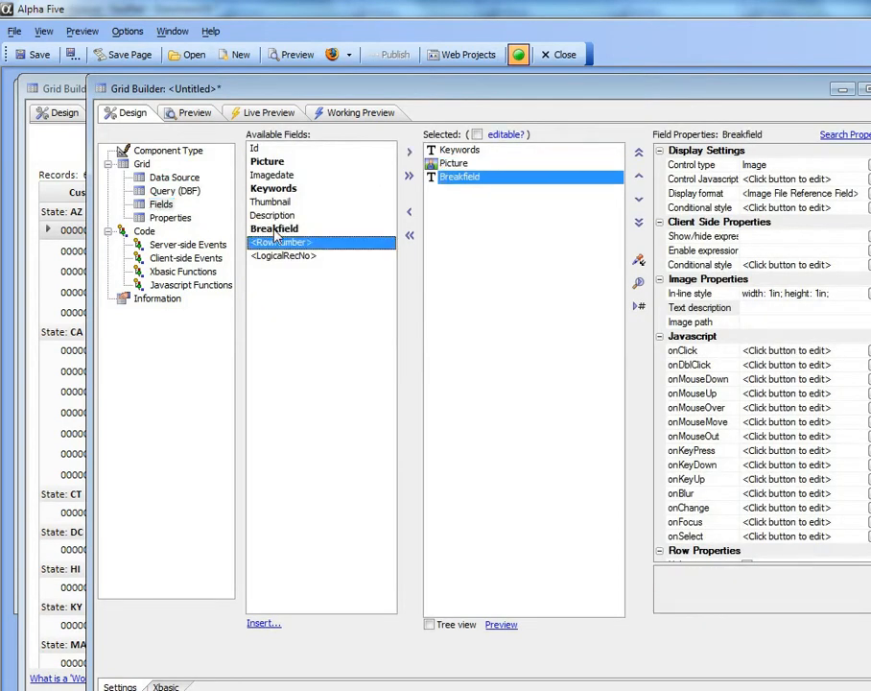
# Hide the Breakfield row so that the field is not displayed in the grid's form.
pyautogui.doubleClick(396, 87)
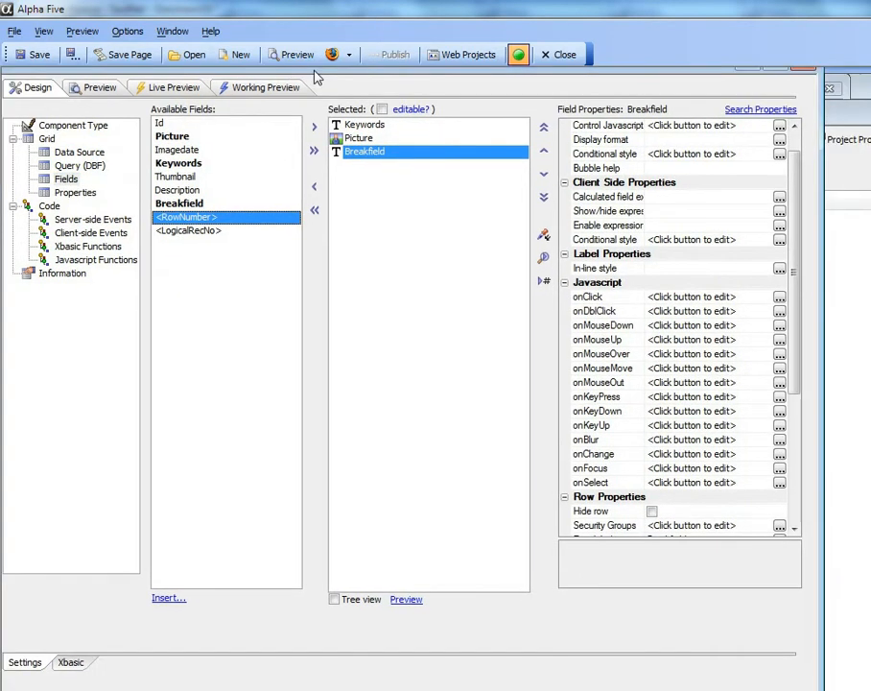
pyautogui.moveTo(796, 298); pyautogui.dragTo(816, 437)
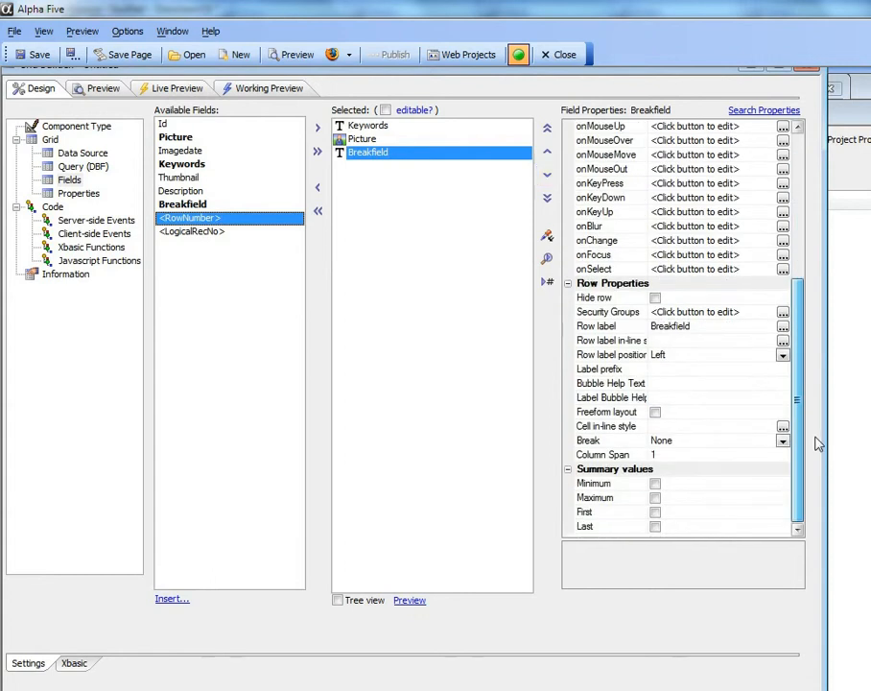
pyautogui.click(656, 298)
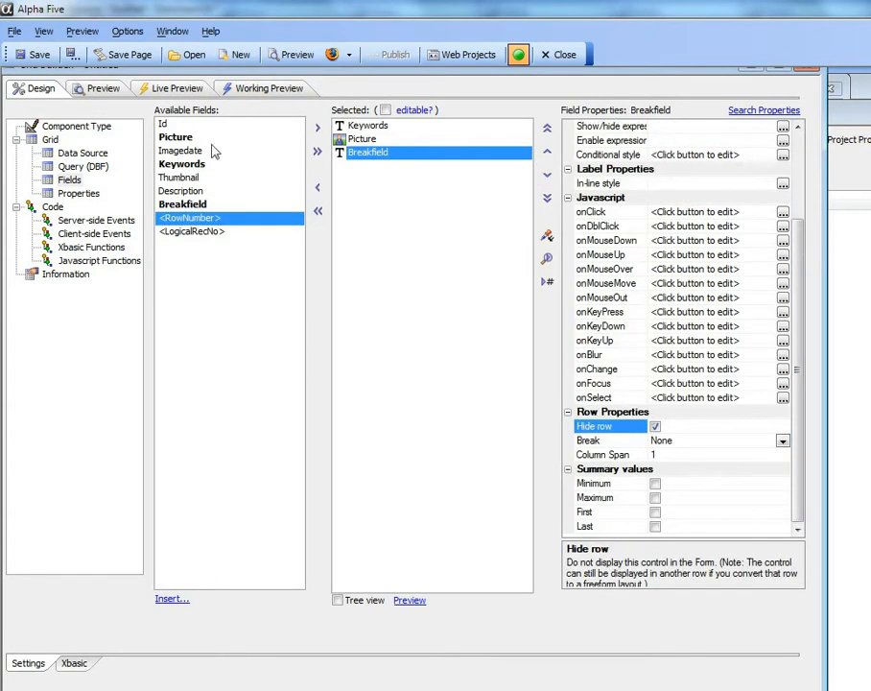
# Turn on group breaks in the grid's properties and choose Breakfield as the break field.
pyautogui.click(80, 196)
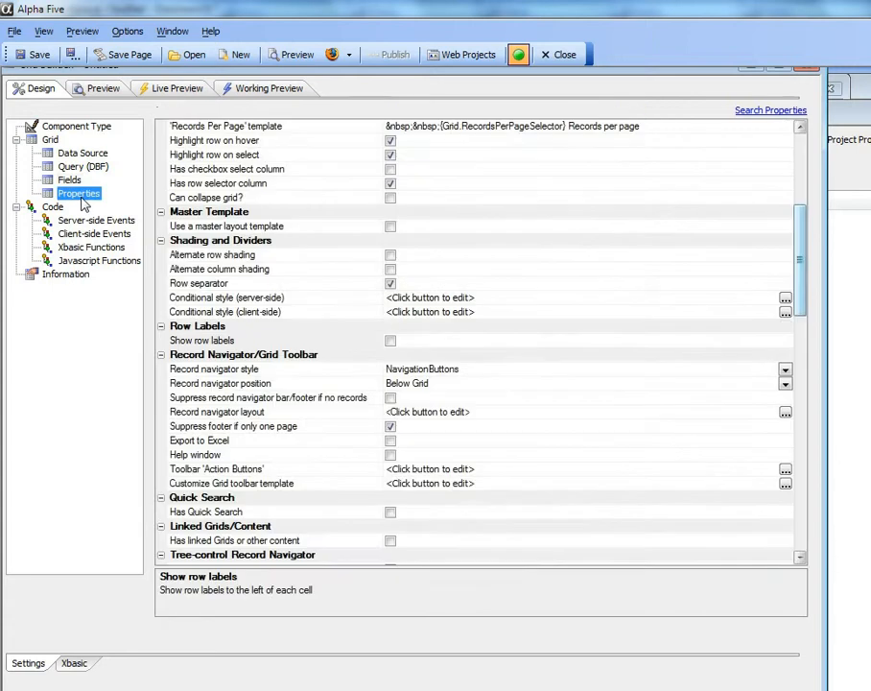
pyautogui.moveTo(797, 247); pyautogui.dragTo(813, 443)
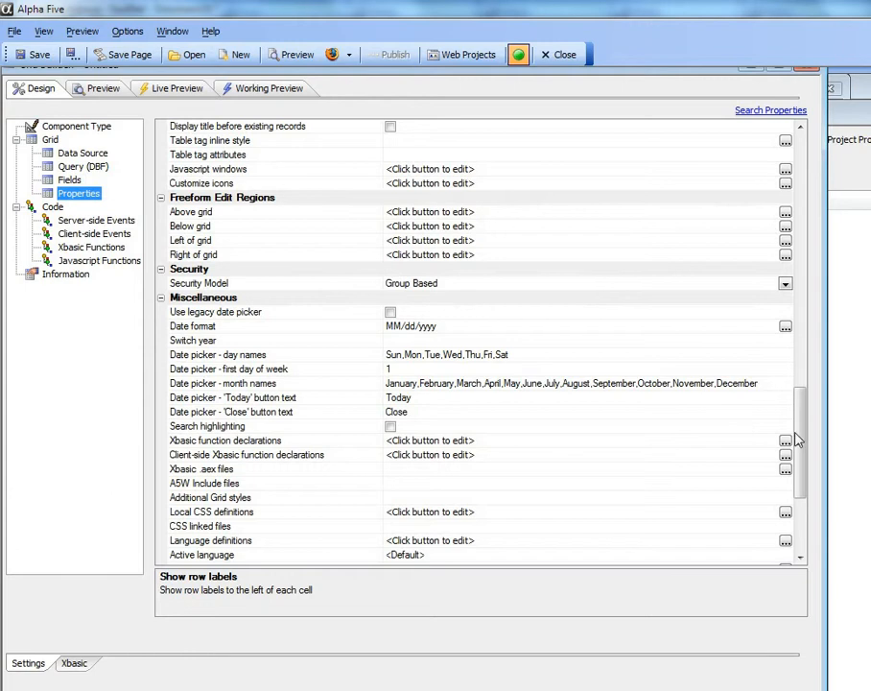
pyautogui.moveTo(798, 439); pyautogui.dragTo(845, 420)
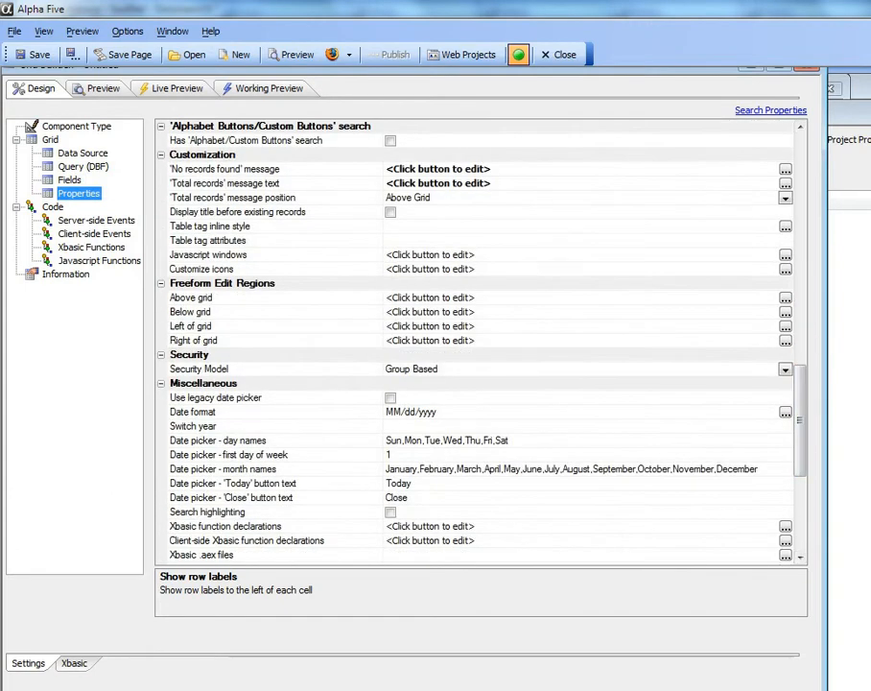
pyautogui.scroll(4, 261, 242)
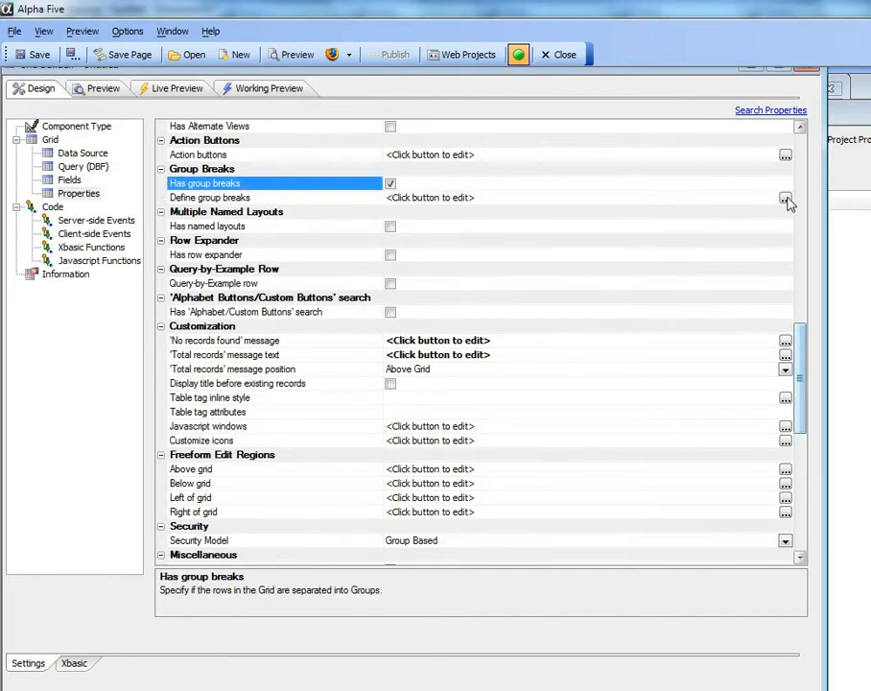
pyautogui.click(785, 199)
pyautogui.moveTo(525, 144); pyautogui.dragTo(327, 103)
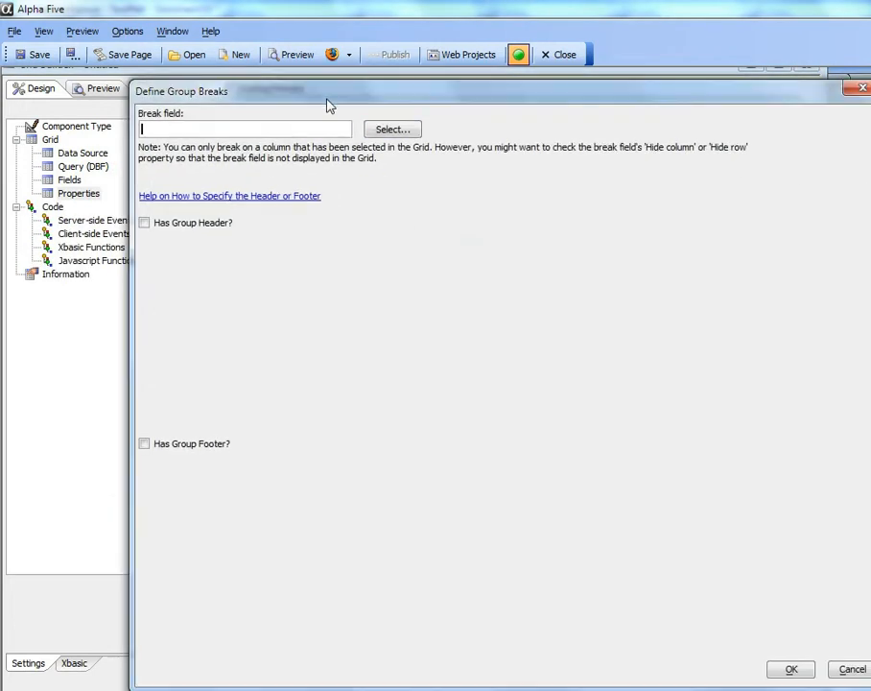
pyautogui.click(391, 129)
pyautogui.click(451, 163)
# Add a group header to the break, replacing its placeholder text with "Category: {Breakfield}".
pyautogui.click(145, 222)
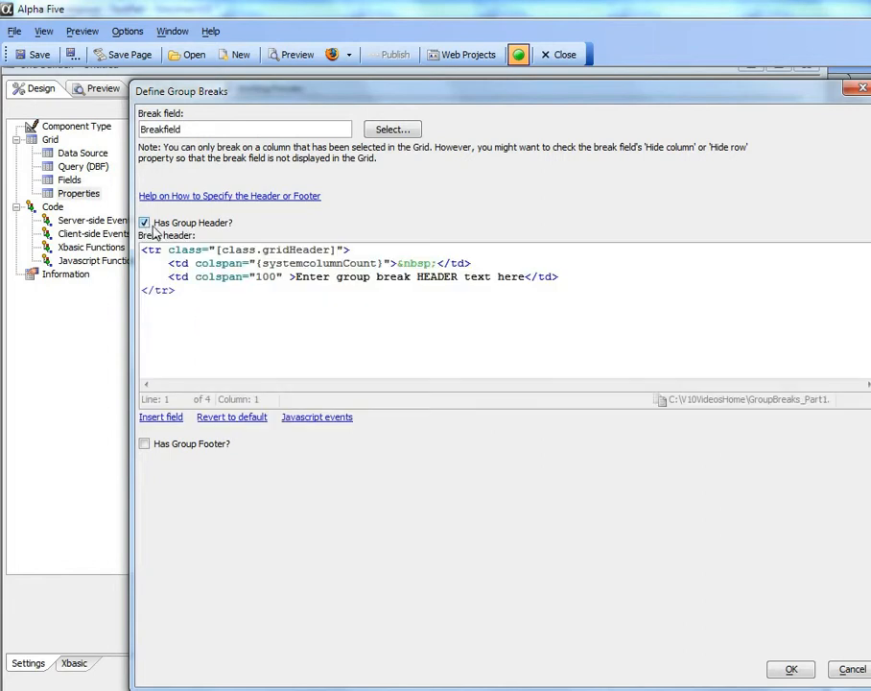
pyautogui.moveTo(297, 277); pyautogui.dragTo(523, 281)
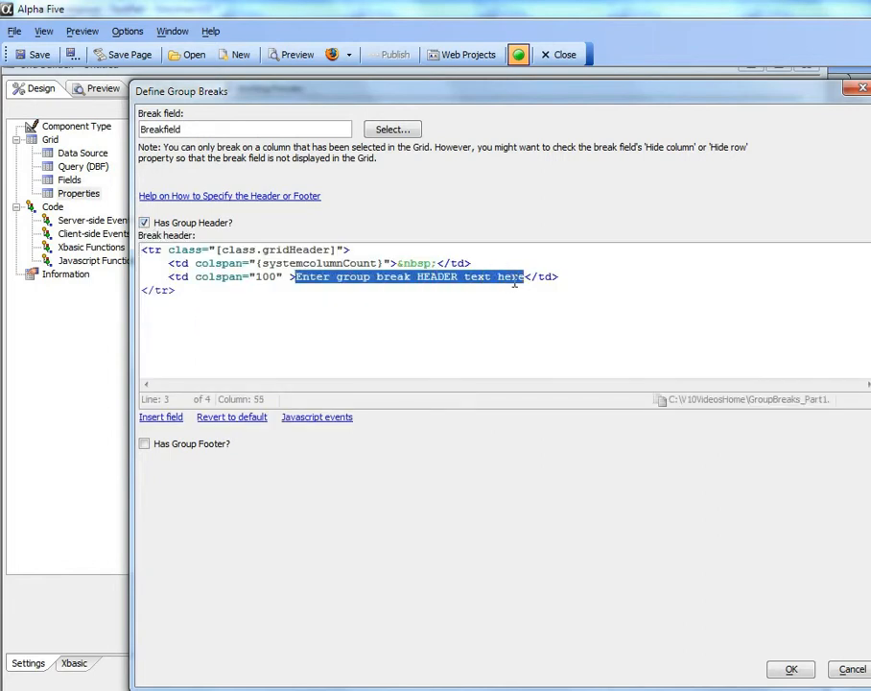
pyautogui.write('Categor')
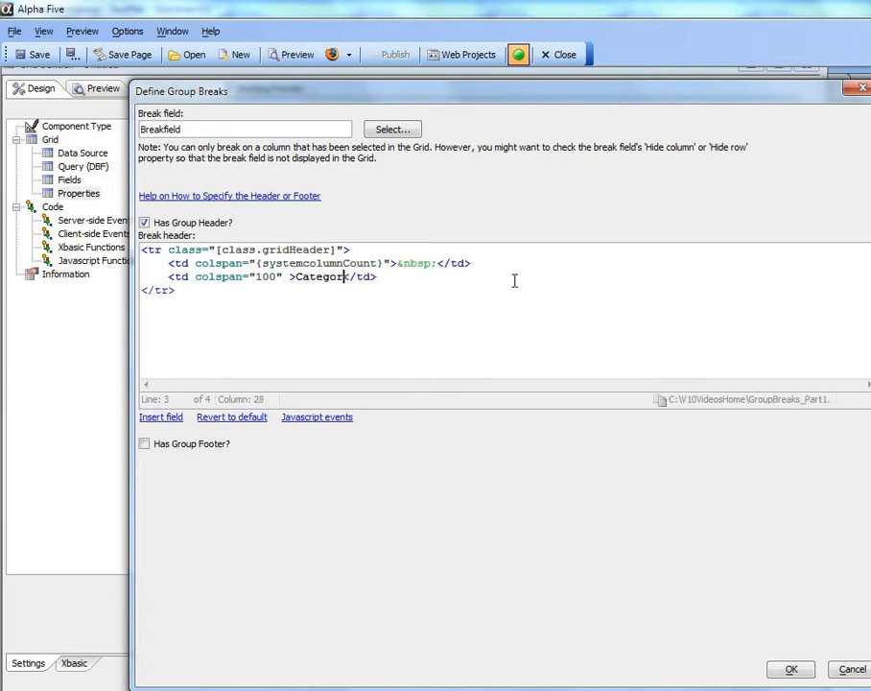
pyautogui.write('y:')
pyautogui.click(152, 417)
pyautogui.click(557, 367)
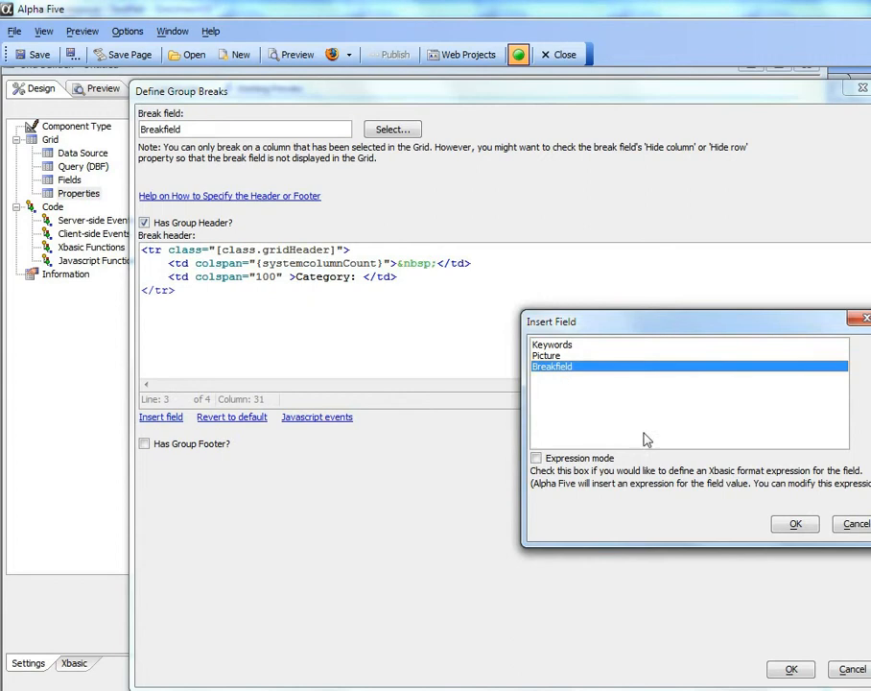
pyautogui.click(796, 524)
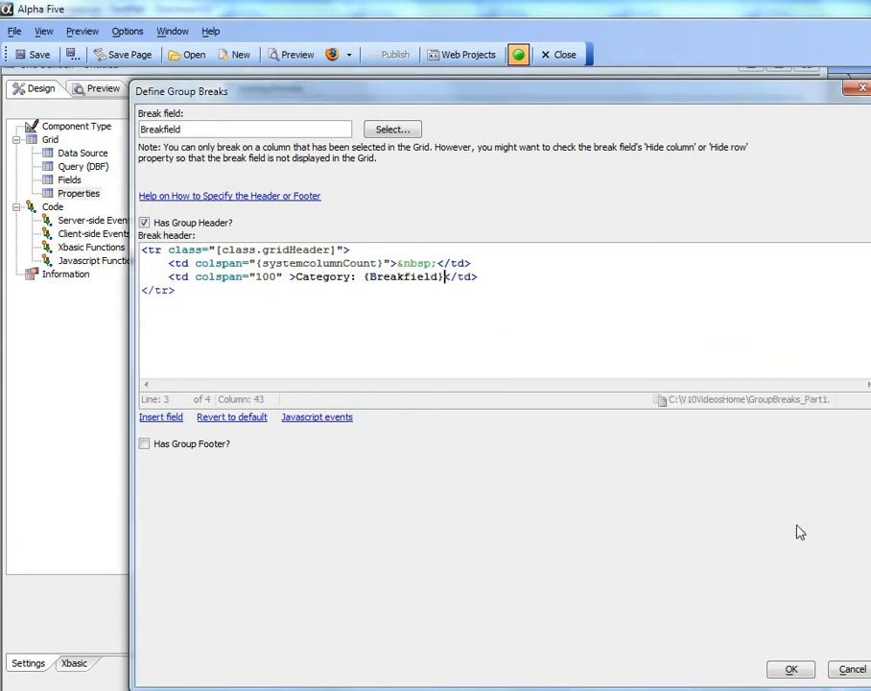
pyautogui.click(794, 670)
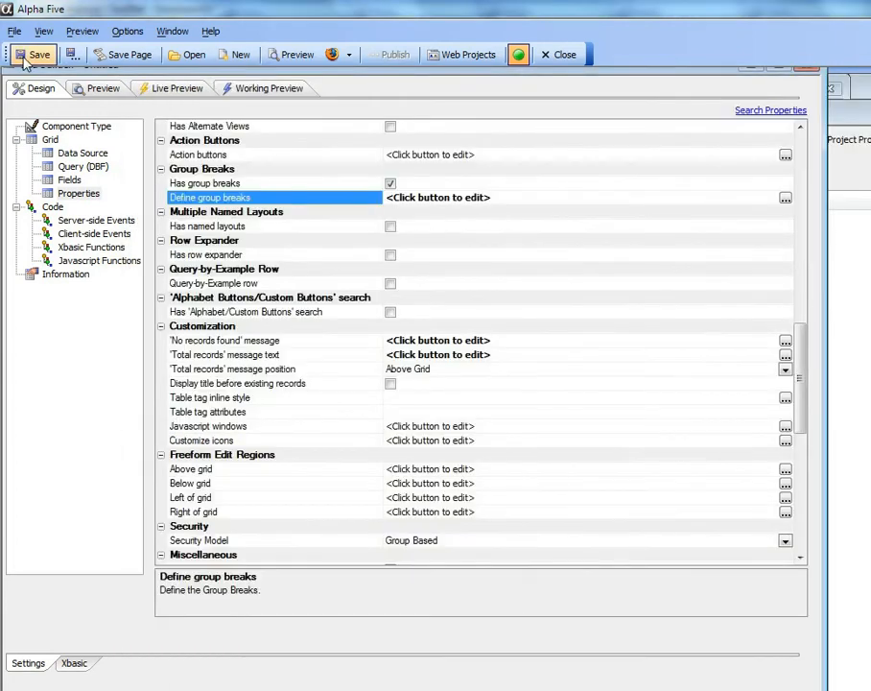
# Save the grid as a web component in the Default project and look through the grouped pictures in the working preview.
pyautogui.click(31, 55)
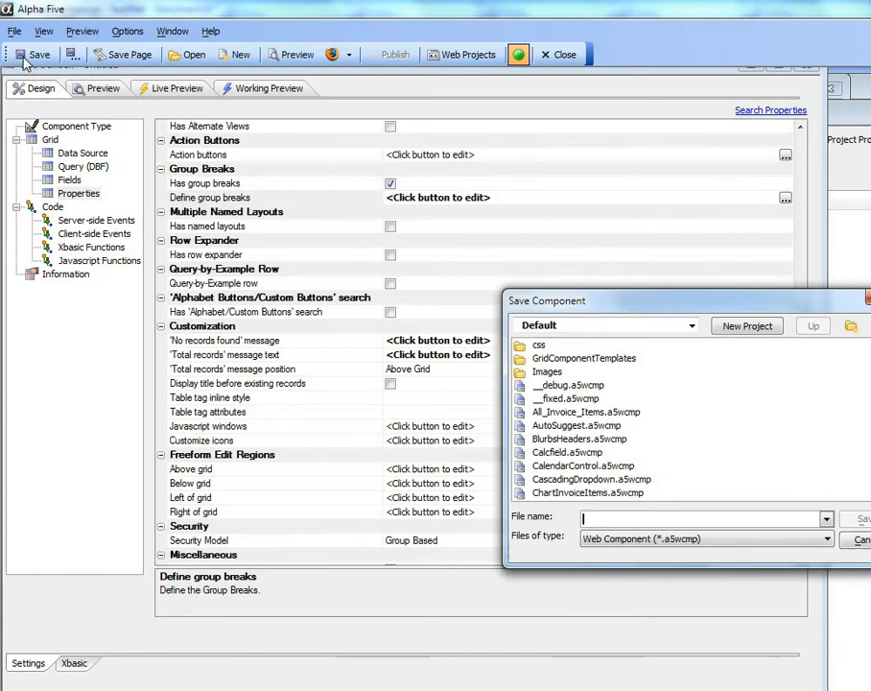
pyautogui.write('Demoflowers')
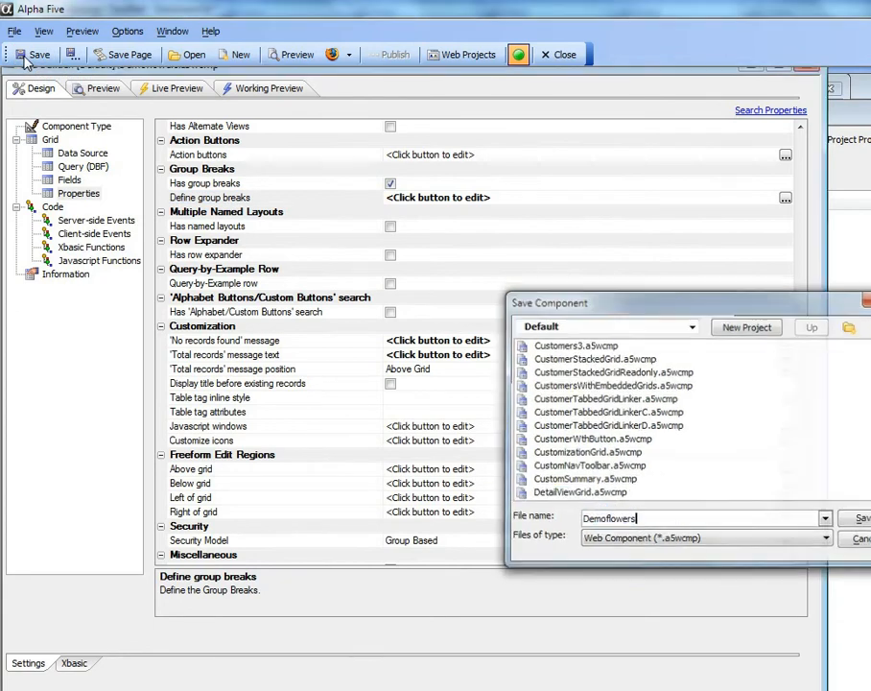
pyautogui.press('Return')
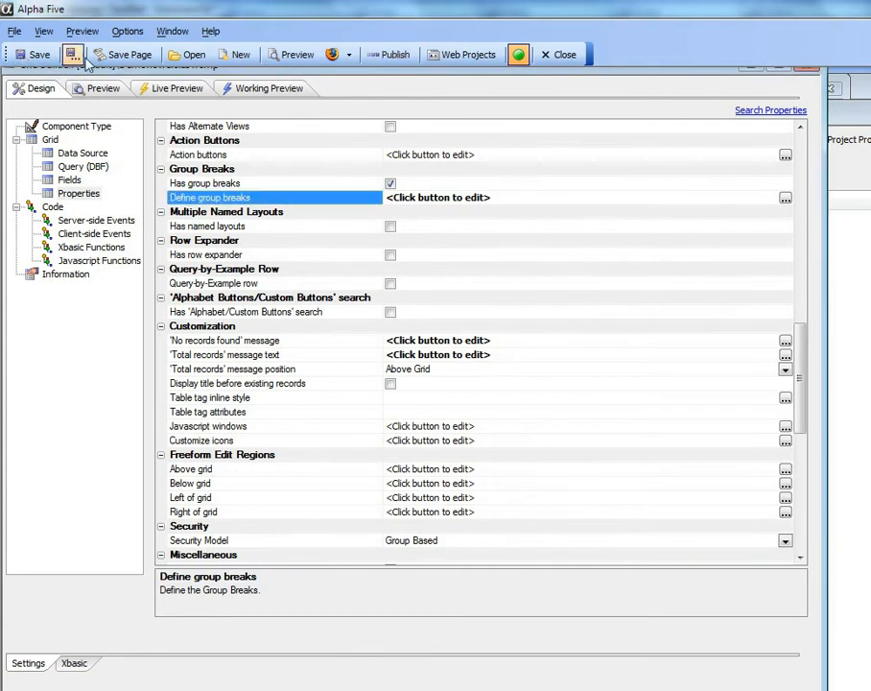
pyautogui.click(258, 88)
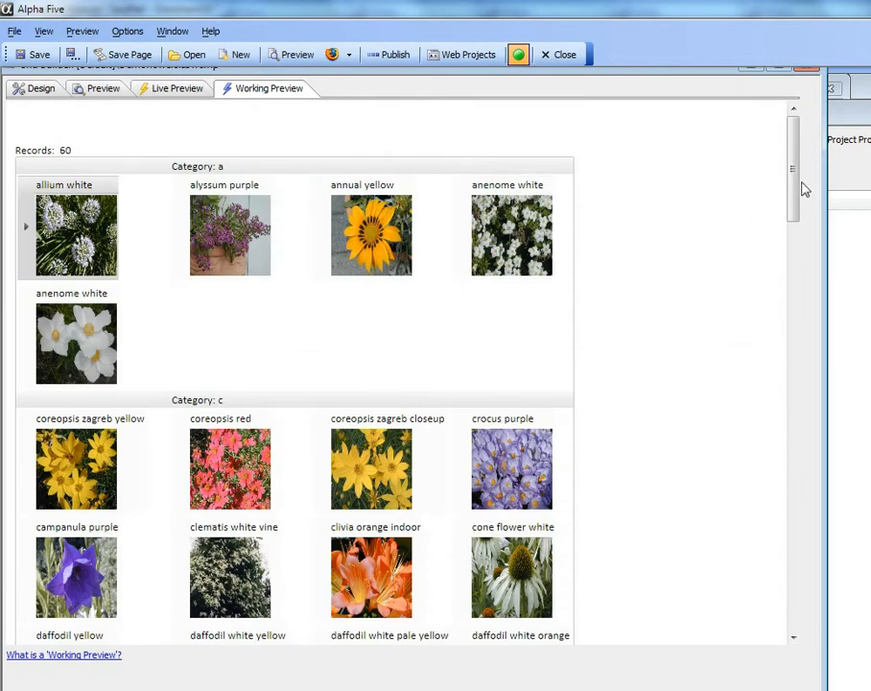
pyautogui.moveTo(801, 189); pyautogui.dragTo(748, 344)
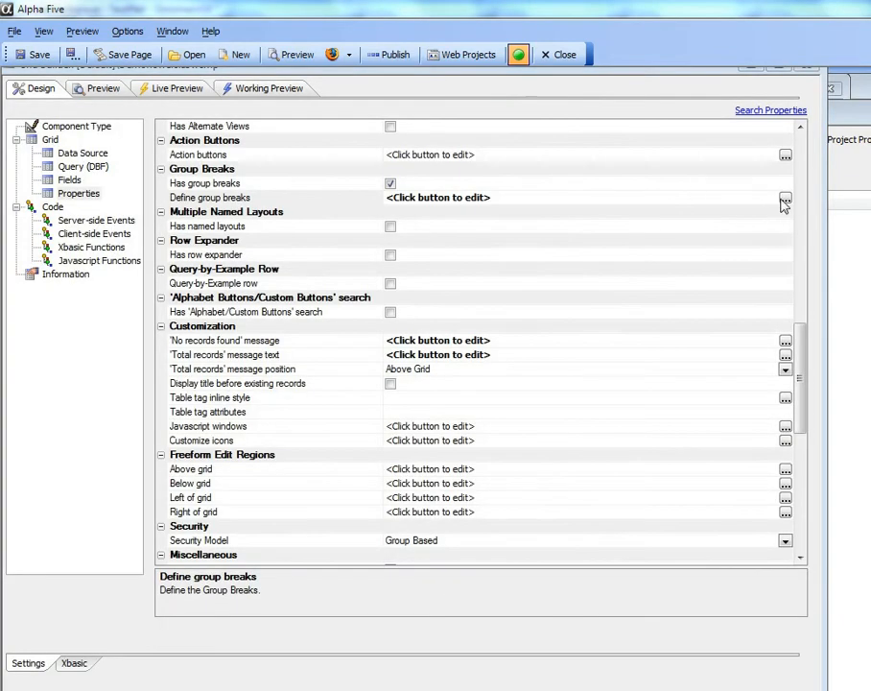
# Delete the blank {systemcolumnCount} cell line from the group break header and check the grid in the working preview.
pyautogui.click(785, 198)
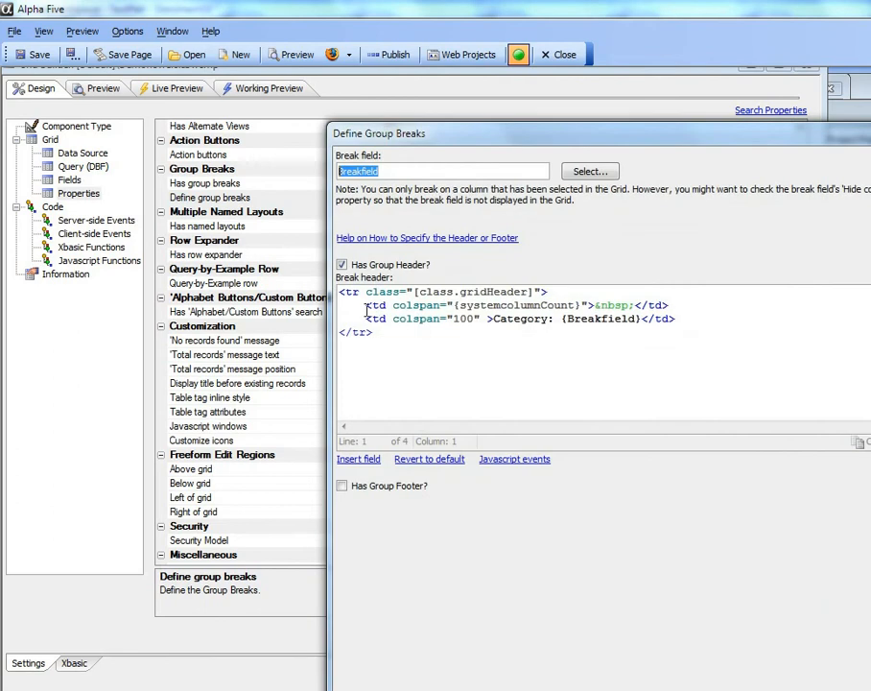
pyautogui.moveTo(366, 305); pyautogui.dragTo(702, 308)
pyautogui.press('Delete')
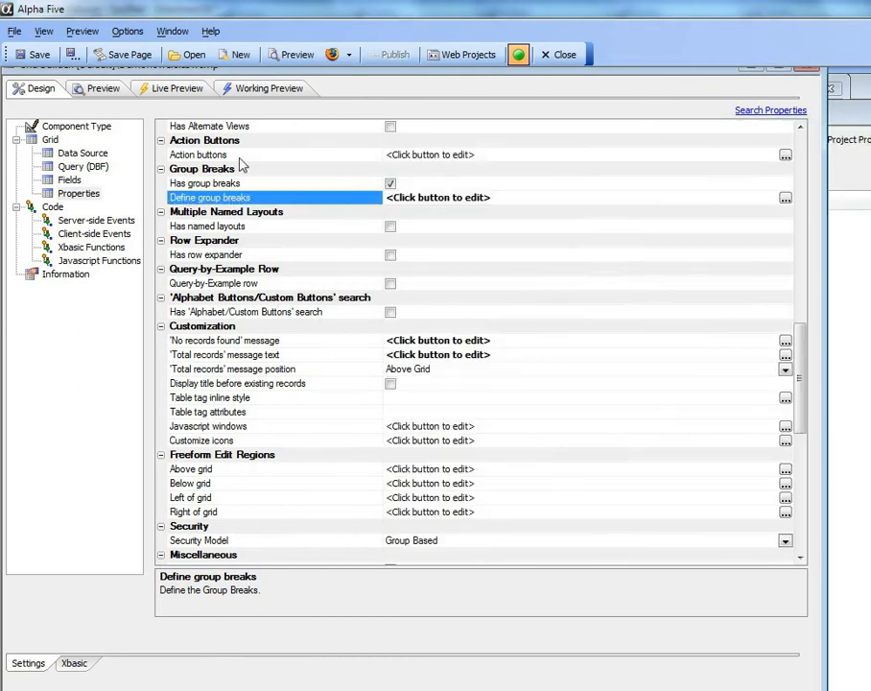
pyautogui.click(252, 93)
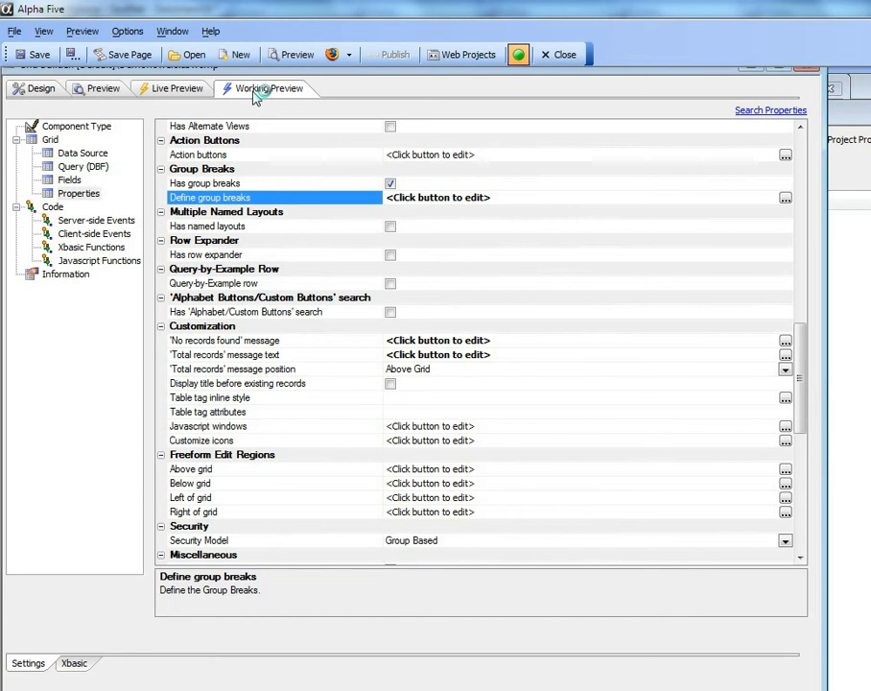